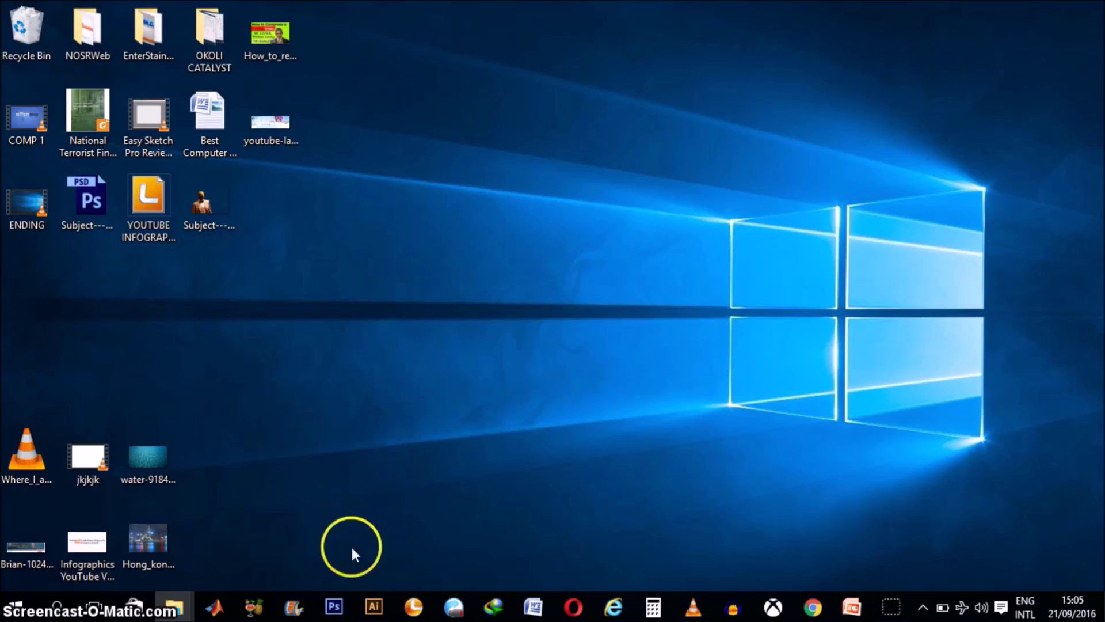
Step: Launch Photoshop CS6 from the Windows taskbar
{"action": "left_click", "coordinate": [334, 607]}
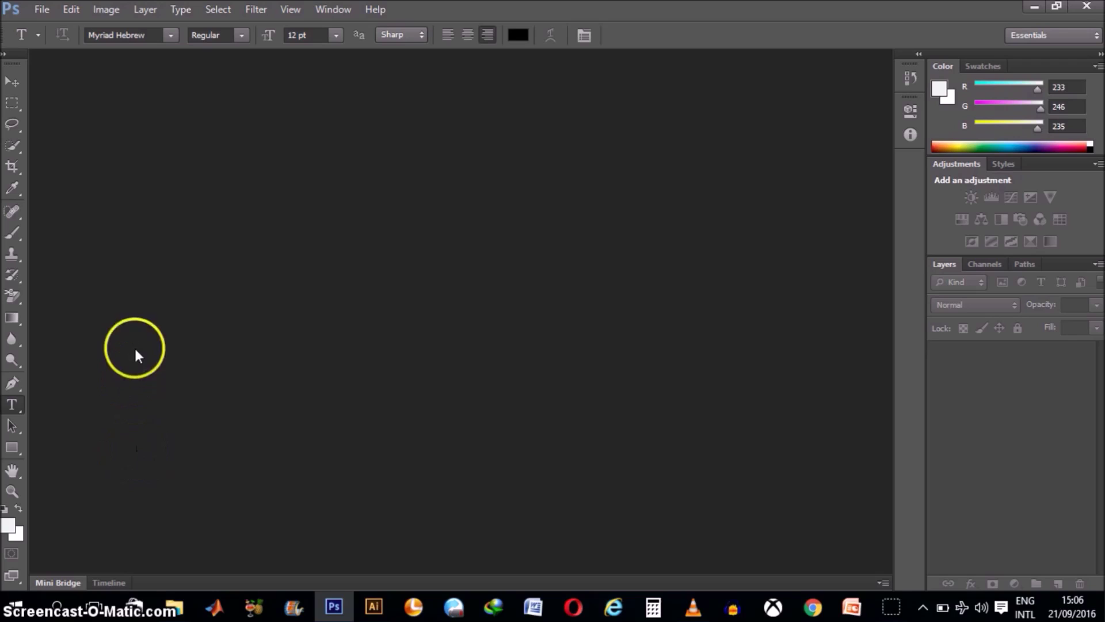
{"action": "left_click", "coordinate": [40, 8]}
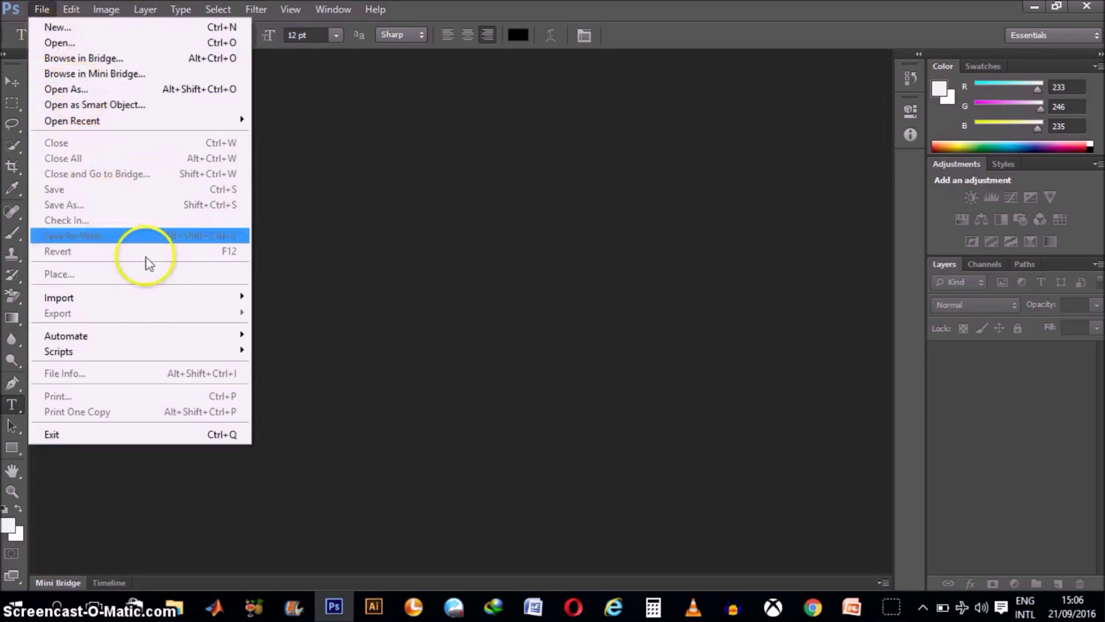
Step: Open the Load Files into Stack dialog via File > Scripts
{"action": "mouse_move", "coordinate": [178, 348]}
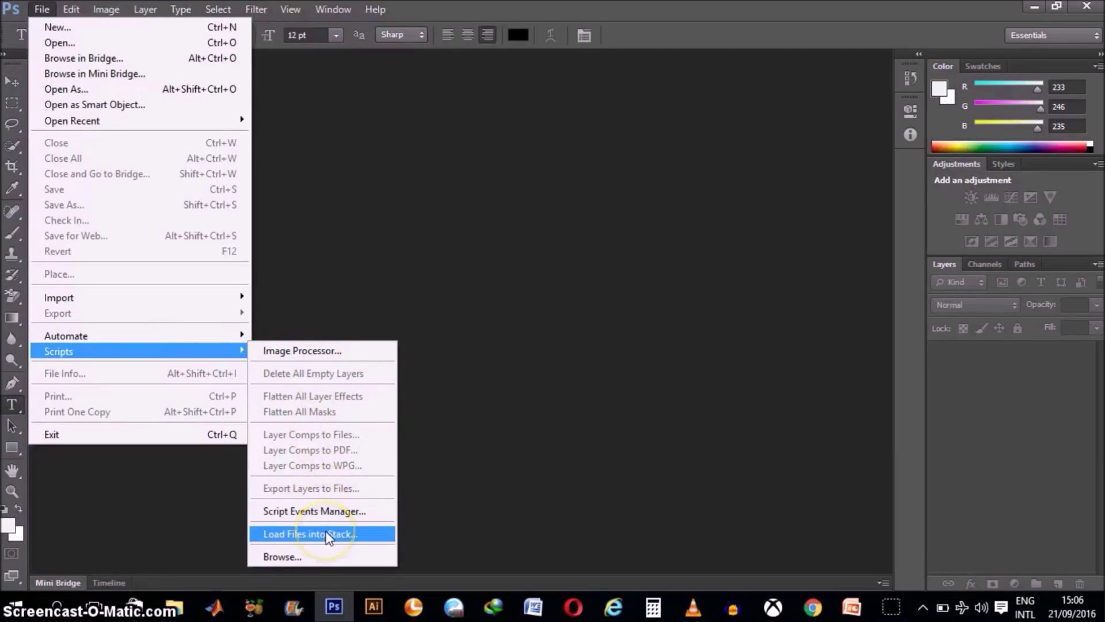
{"action": "left_click", "coordinate": [374, 535]}
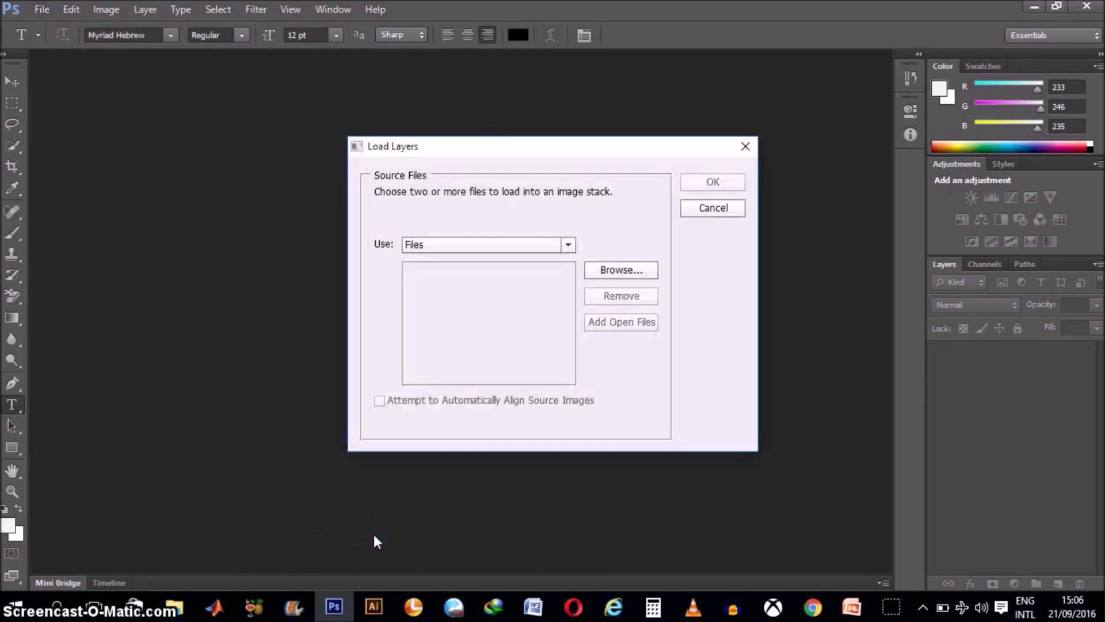
Step: Pick Subject---Png and Hong_kong-001 from the Desktop as the stack's source files
{"action": "left_click", "coordinate": [619, 271]}
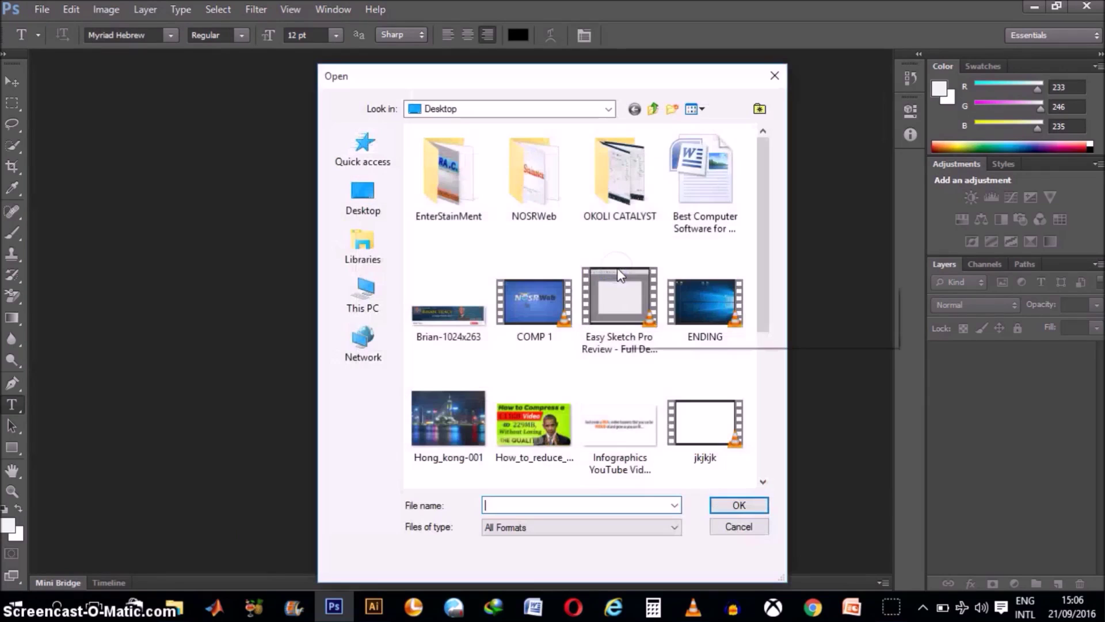
{"action": "left_click", "coordinate": [364, 188]}
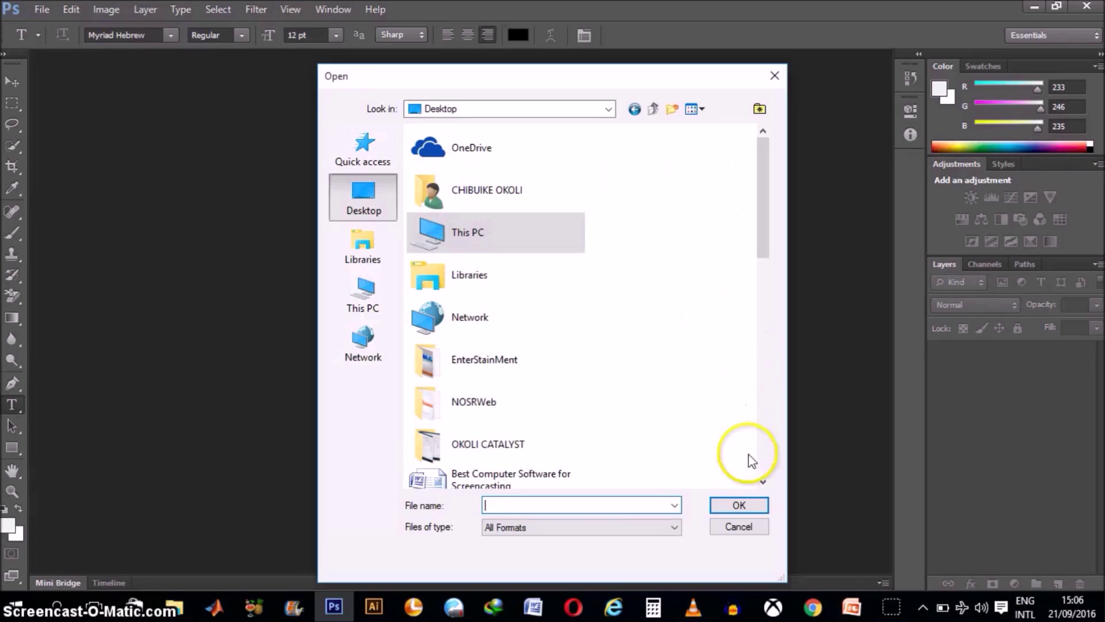
{"action": "left_click", "coordinate": [765, 476]}
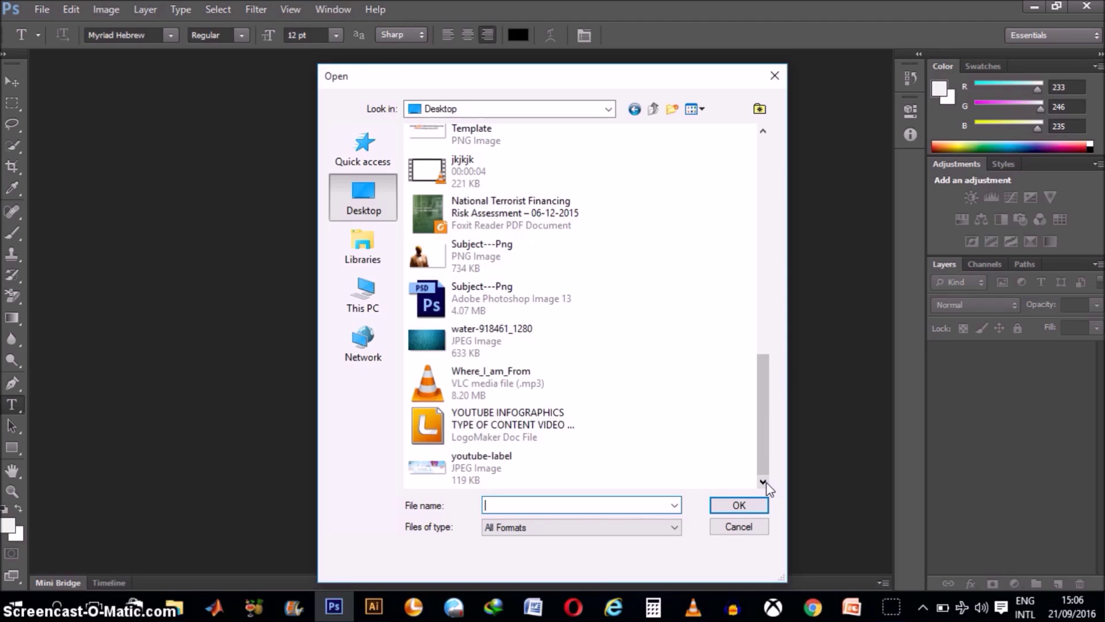
{"action": "left_click", "coordinate": [507, 263]}
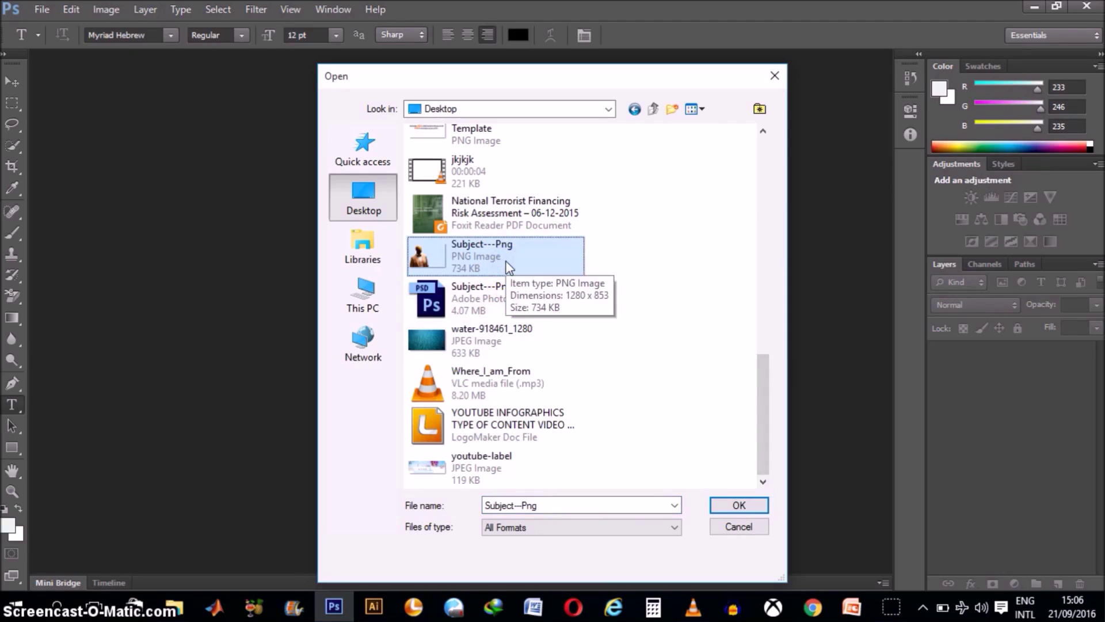
{"action": "left_click", "coordinate": [763, 135]}
{"action": "left_click", "coordinate": [764, 135]}
{"action": "left_click", "coordinate": [763, 134]}
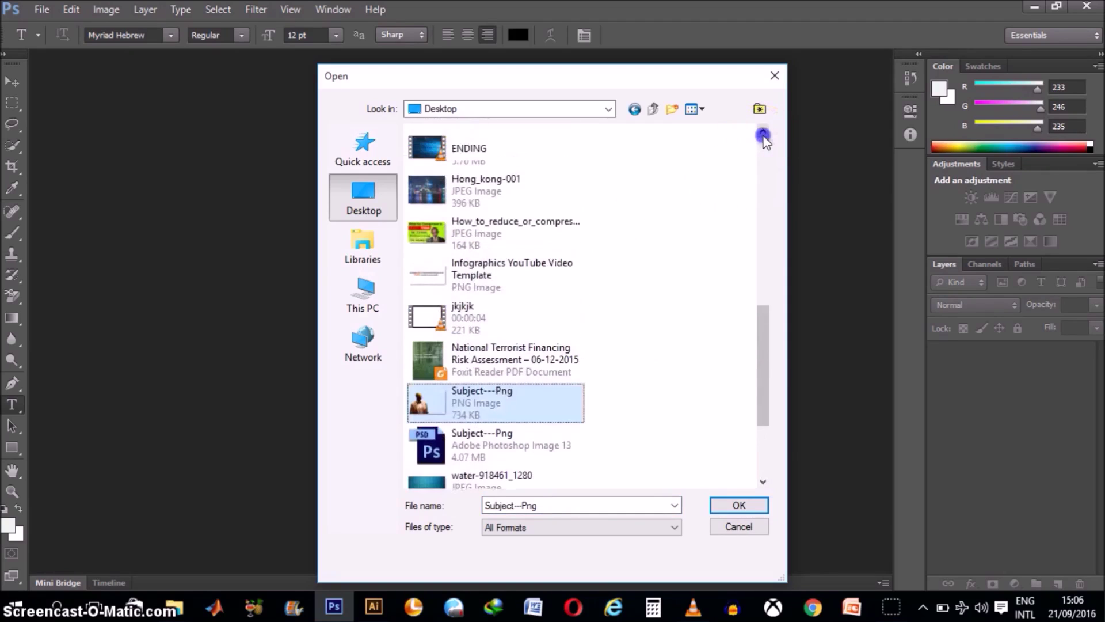
{"action": "left_click", "coordinate": [523, 209], "text": "ctrl"}
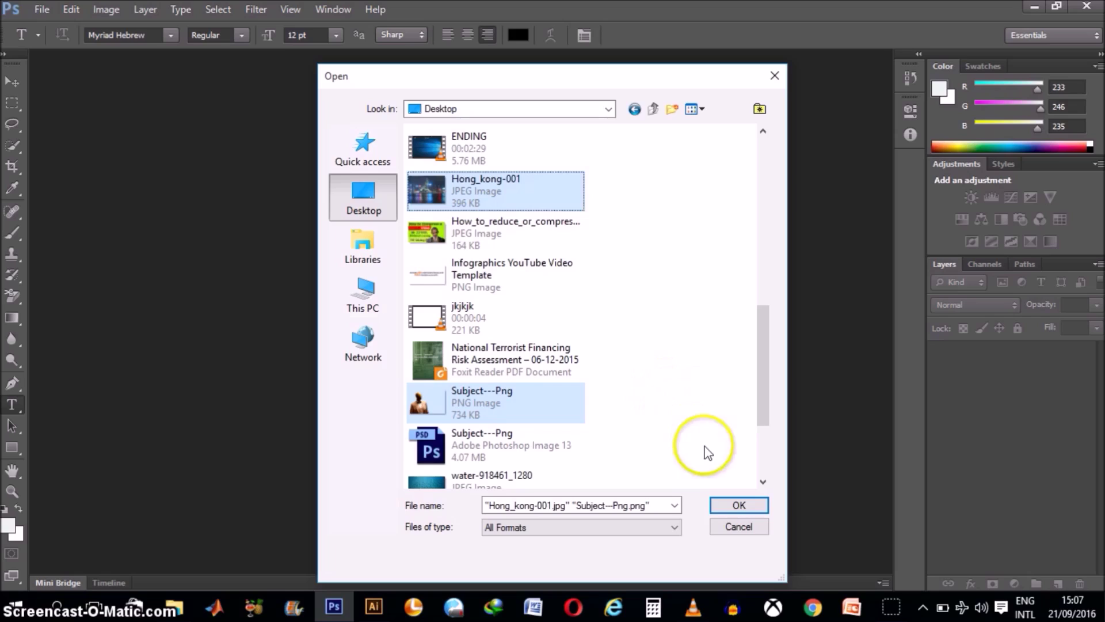
{"action": "left_click", "coordinate": [740, 506]}
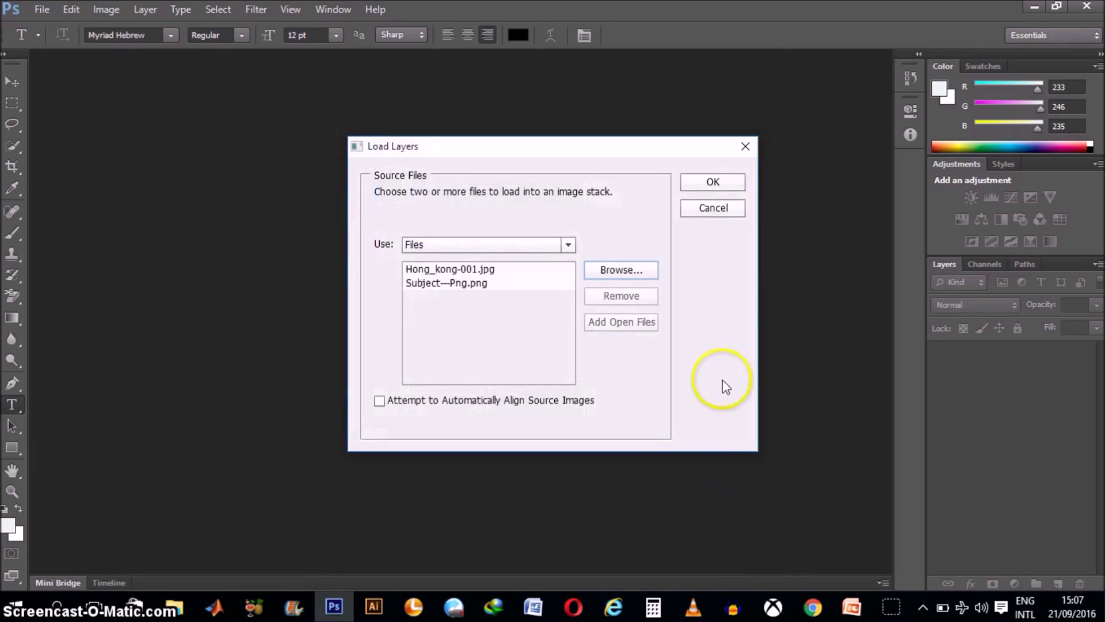
Step: Create the Untitled1 document with both images stacked as separate layers
{"action": "left_click", "coordinate": [726, 182]}
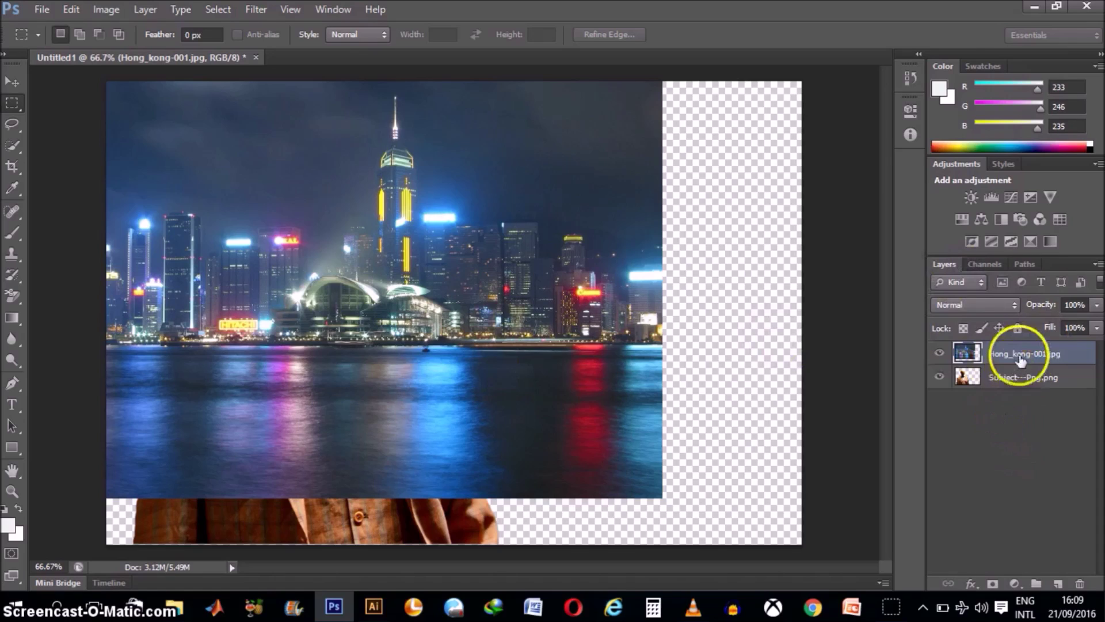
Step: Drag Hong_kong-001.jpg below Subject---Png.png in the Layers panel and select the mannequin layer
{"action": "left_click_drag", "start_coordinate": [1019, 353], "coordinate": [1024, 393]}
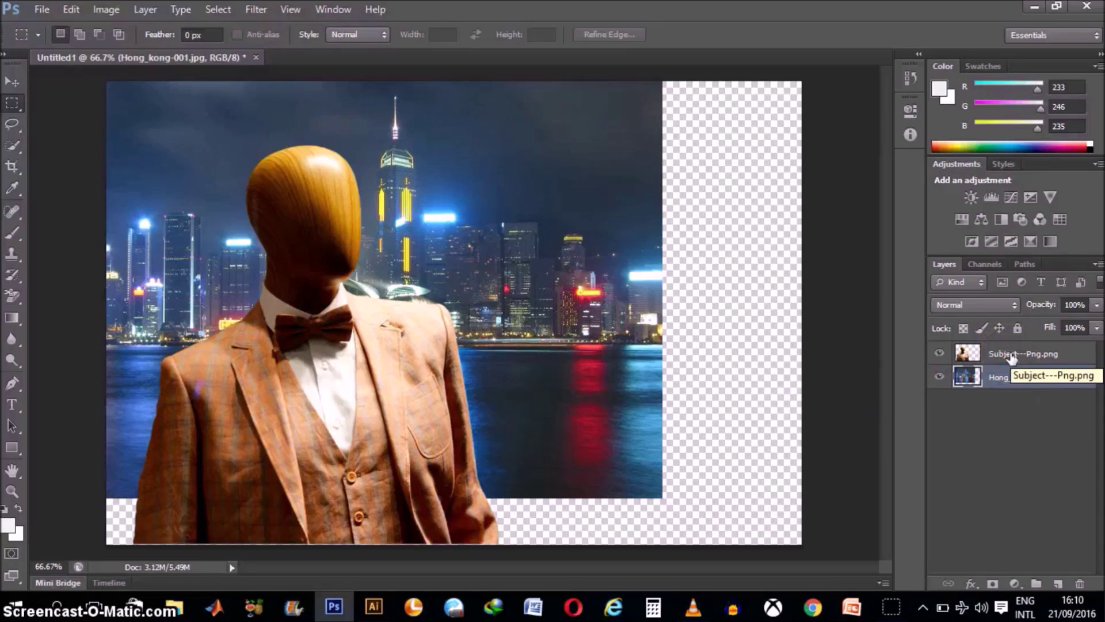
{"action": "left_click", "coordinate": [1012, 355]}
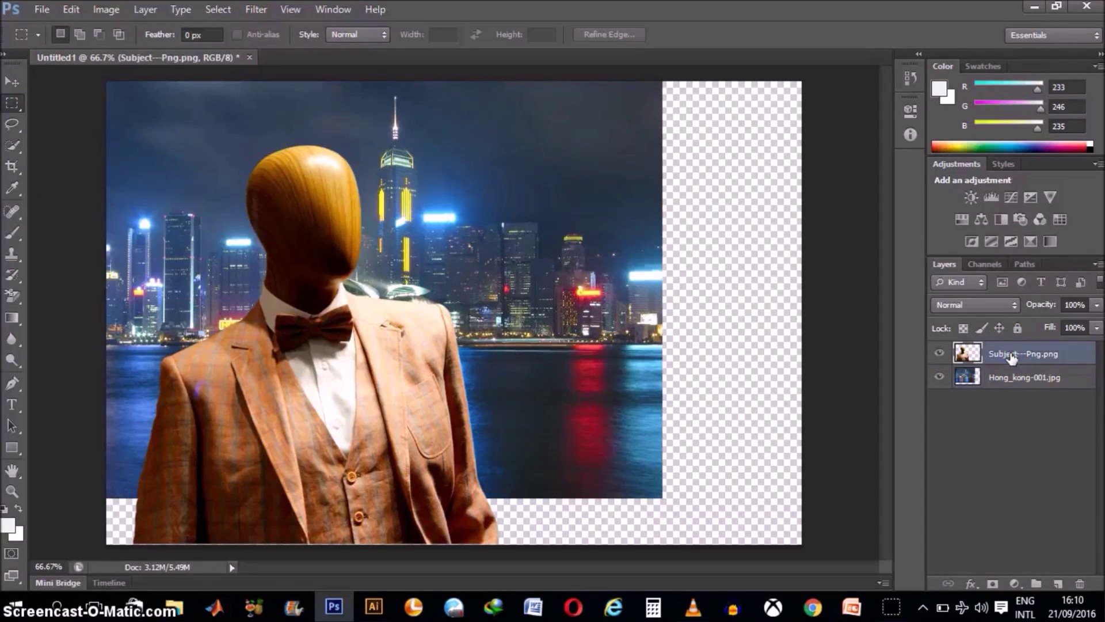
{"action": "left_click", "coordinate": [1016, 355]}
{"action": "left_click", "coordinate": [819, 259]}
Step: With the Move tool, shift the mannequin up and right onto the skyline's bottom edge
{"action": "left_click", "coordinate": [12, 81]}
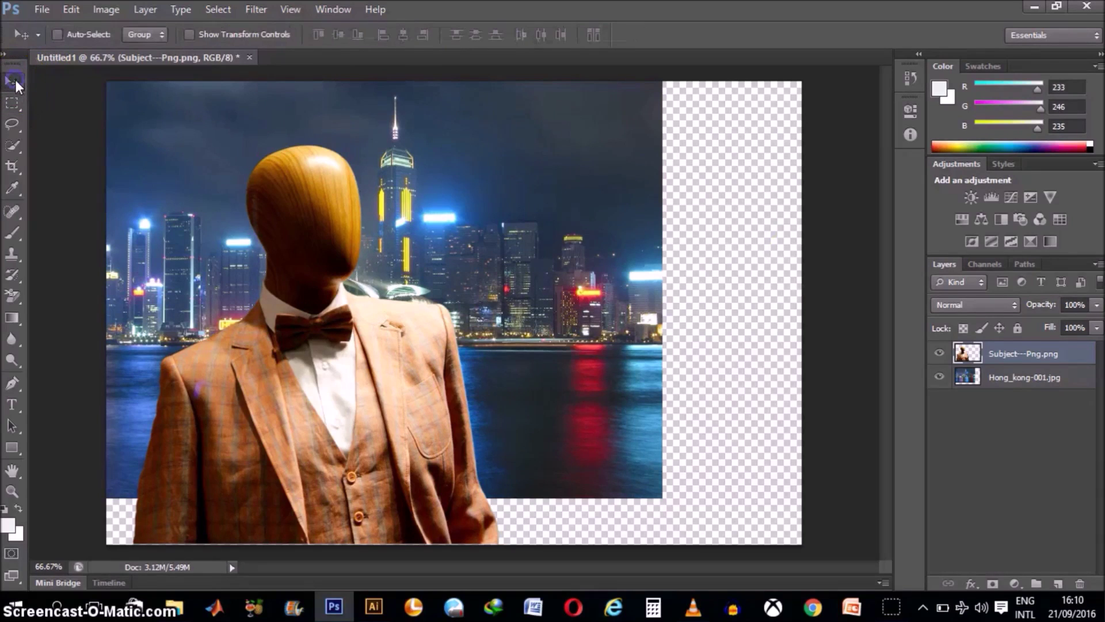
{"action": "left_click_drag", "start_coordinate": [301, 253], "coordinate": [276, 201]}
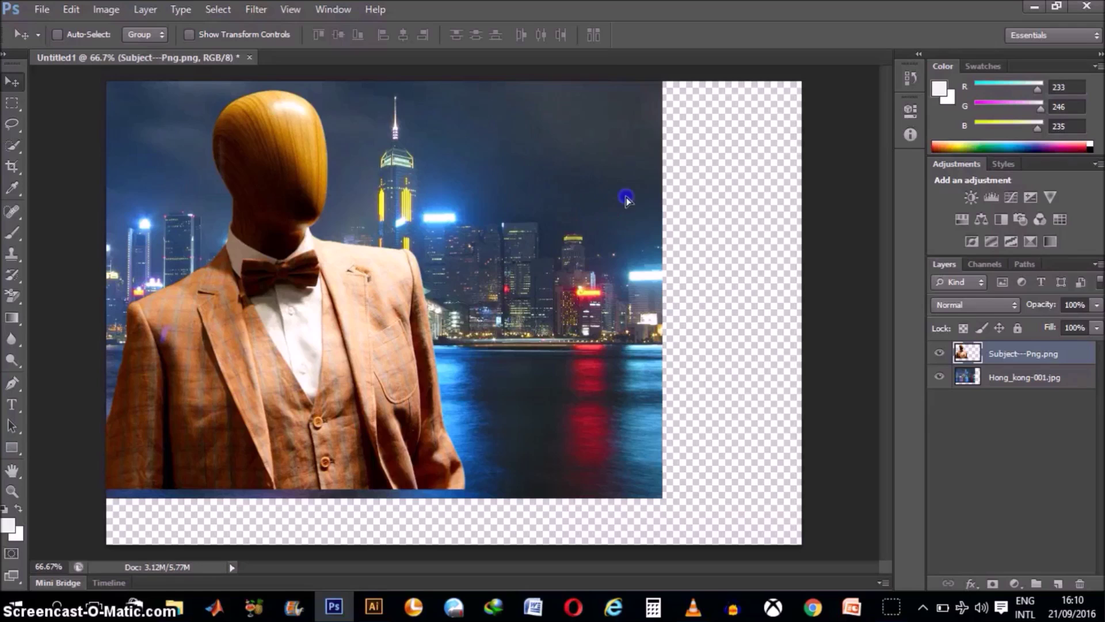
{"action": "left_click_drag", "start_coordinate": [599, 202], "coordinate": [640, 212]}
Step: Select the Hong_kong-001 skyline layer and move it slightly lower on the canvas
{"action": "left_click", "coordinate": [1049, 354]}
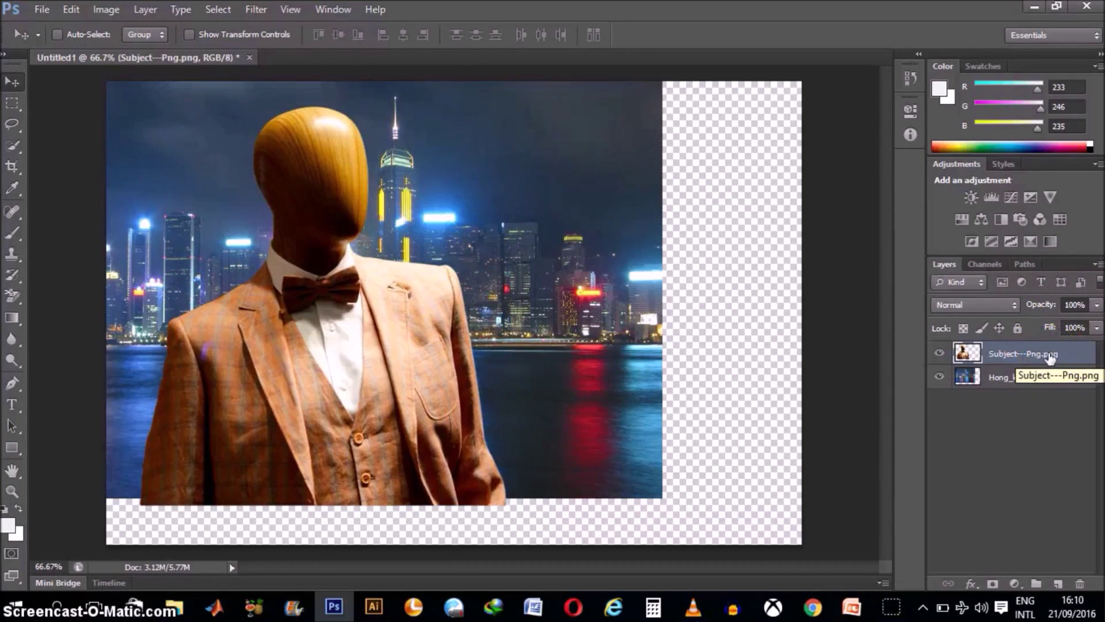
{"action": "left_click", "coordinate": [1009, 401]}
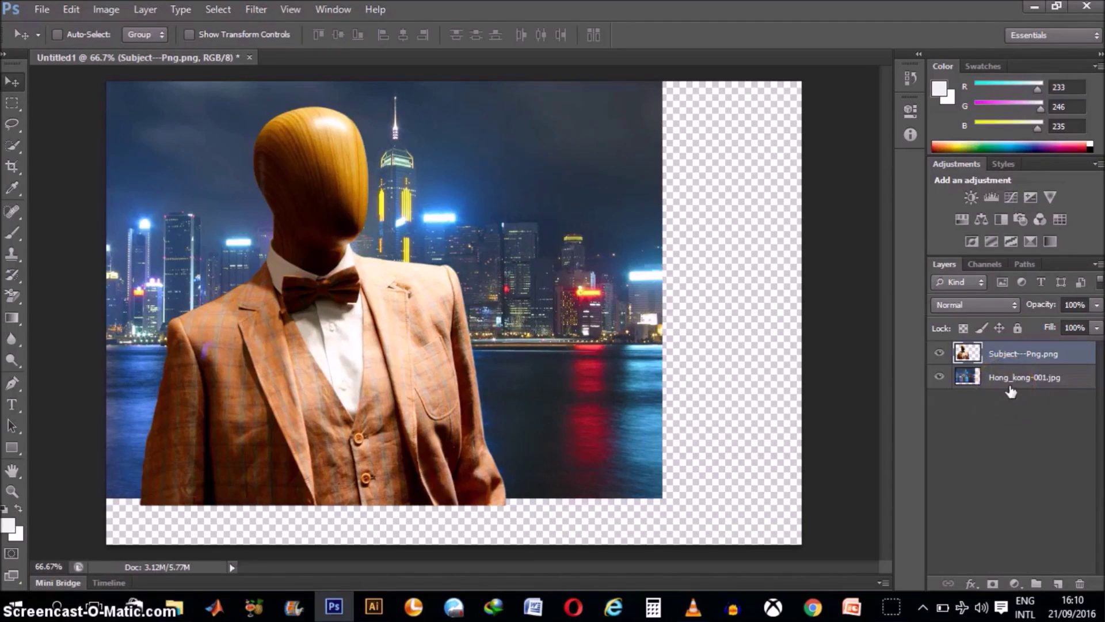
{"action": "left_click", "coordinate": [1027, 379]}
{"action": "left_click", "coordinate": [1027, 379]}
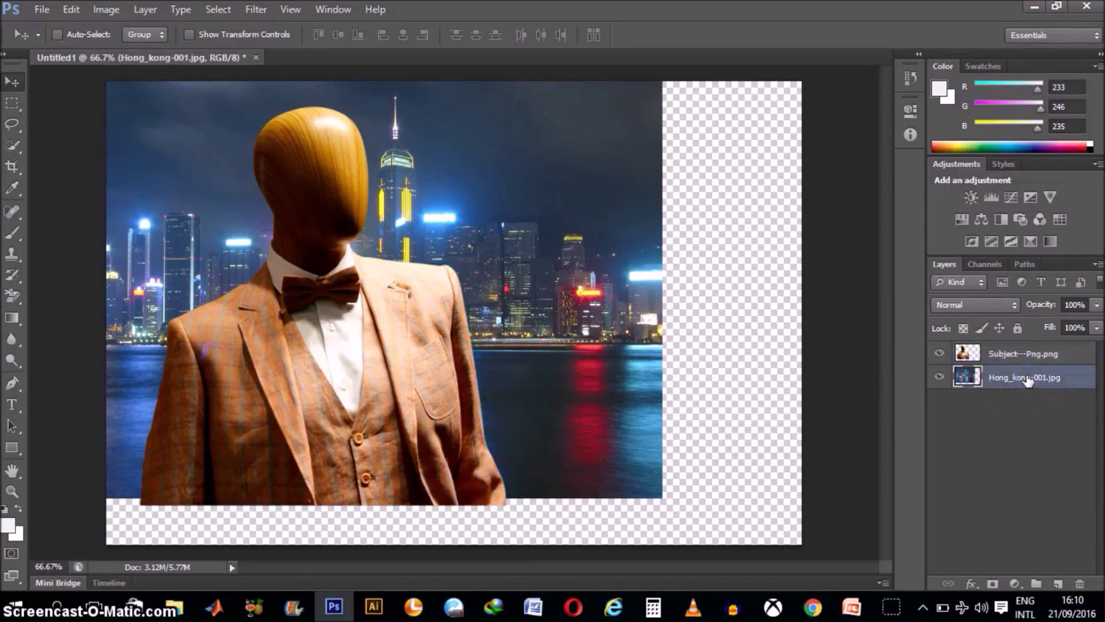
{"action": "mouse_move", "coordinate": [546, 275]}
{"action": "left_mouse_down"}
{"action": "mouse_move", "coordinate": [542, 308]}
{"action": "mouse_move", "coordinate": [679, 262]}
{"action": "mouse_move", "coordinate": [573, 316]}
{"action": "mouse_move", "coordinate": [555, 278]}
{"action": "left_mouse_up"}
{"action": "left_click", "coordinate": [698, 451]}
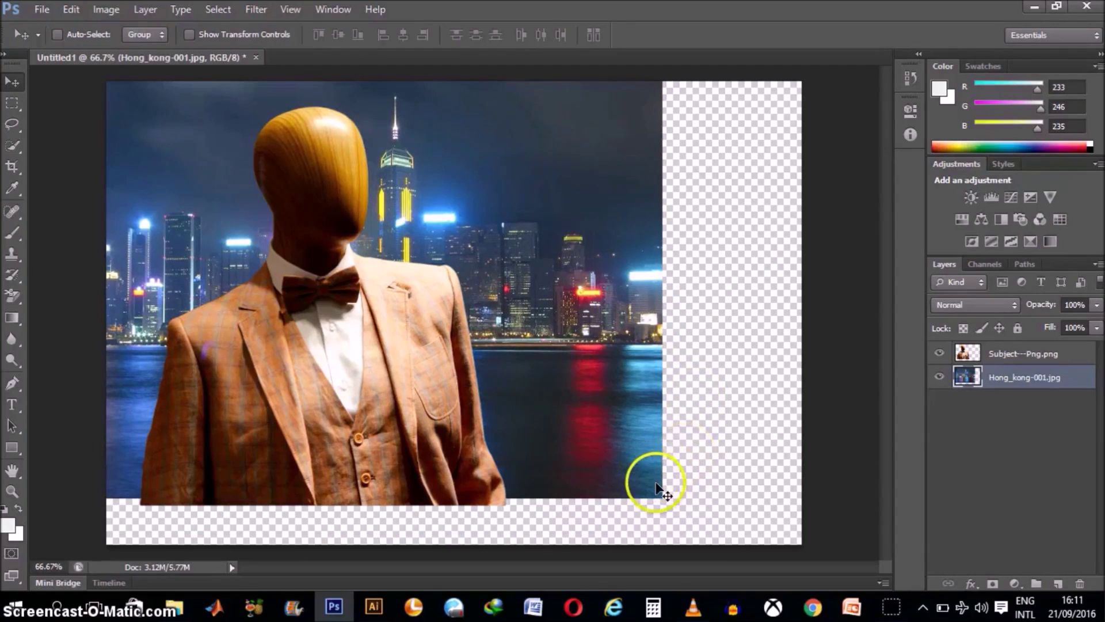
{"action": "left_click", "coordinate": [628, 490]}
{"action": "left_click", "coordinate": [664, 505]}
{"action": "left_click", "coordinate": [759, 504]}
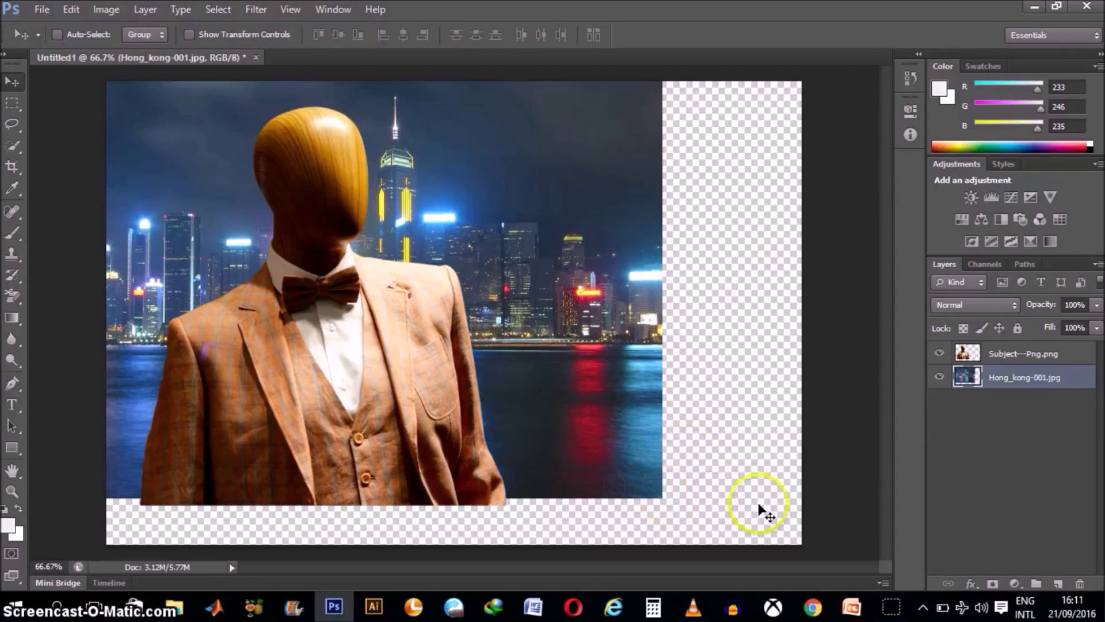
{"action": "left_click", "coordinate": [670, 534]}
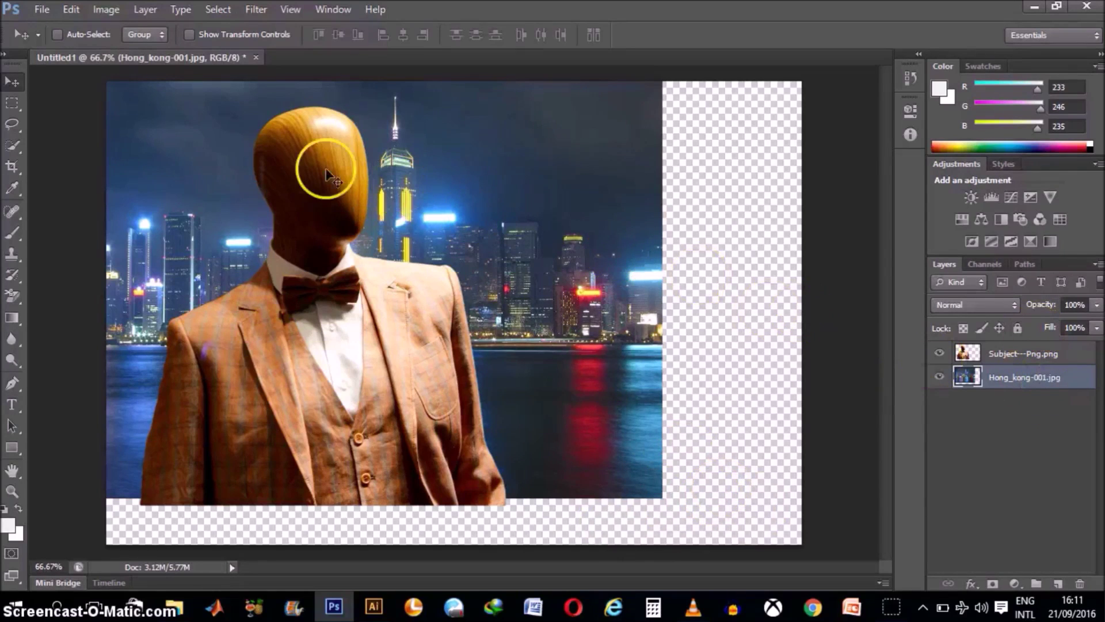
{"action": "left_click", "coordinate": [71, 9]}
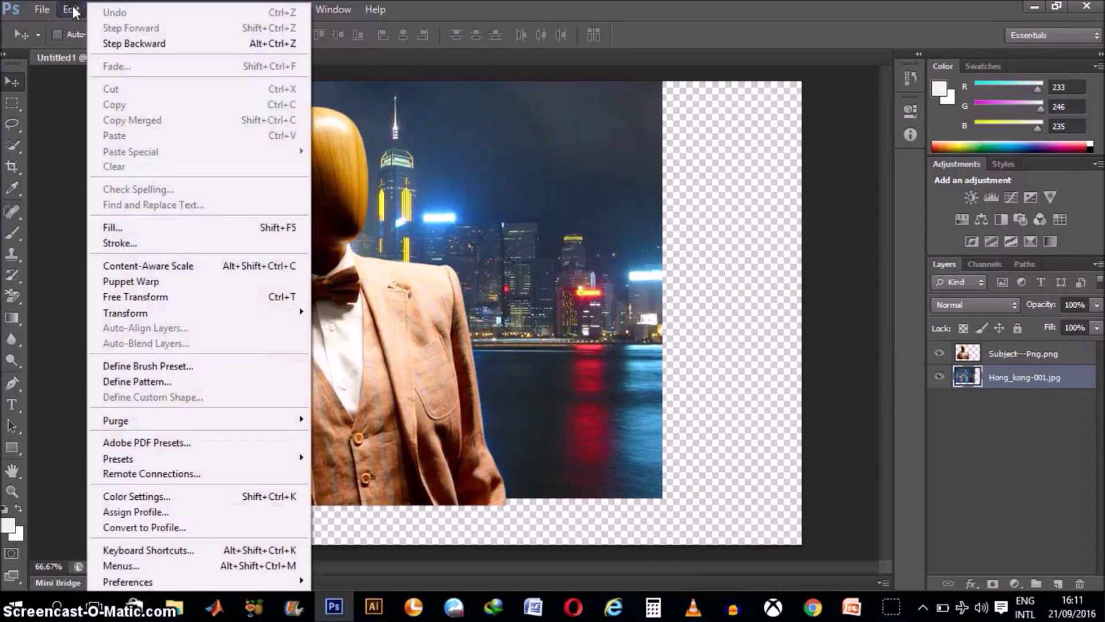
Step: Scale the Hong_kong-001 skyline to about 125% so it covers the canvas, and commit
{"action": "mouse_move", "coordinate": [267, 319]}
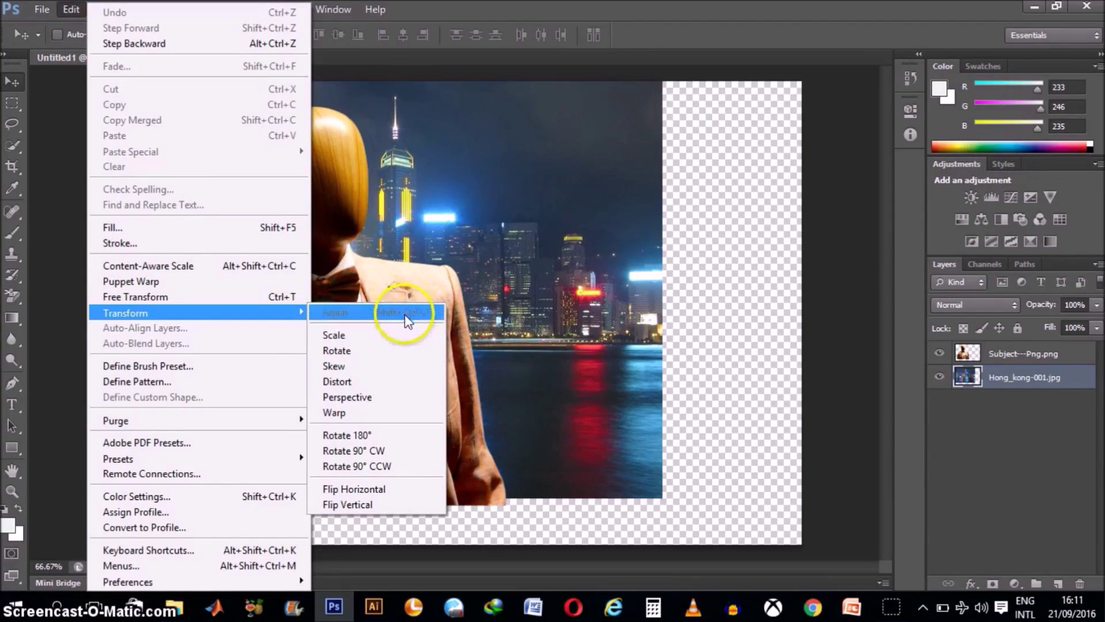
{"action": "left_click", "coordinate": [420, 335]}
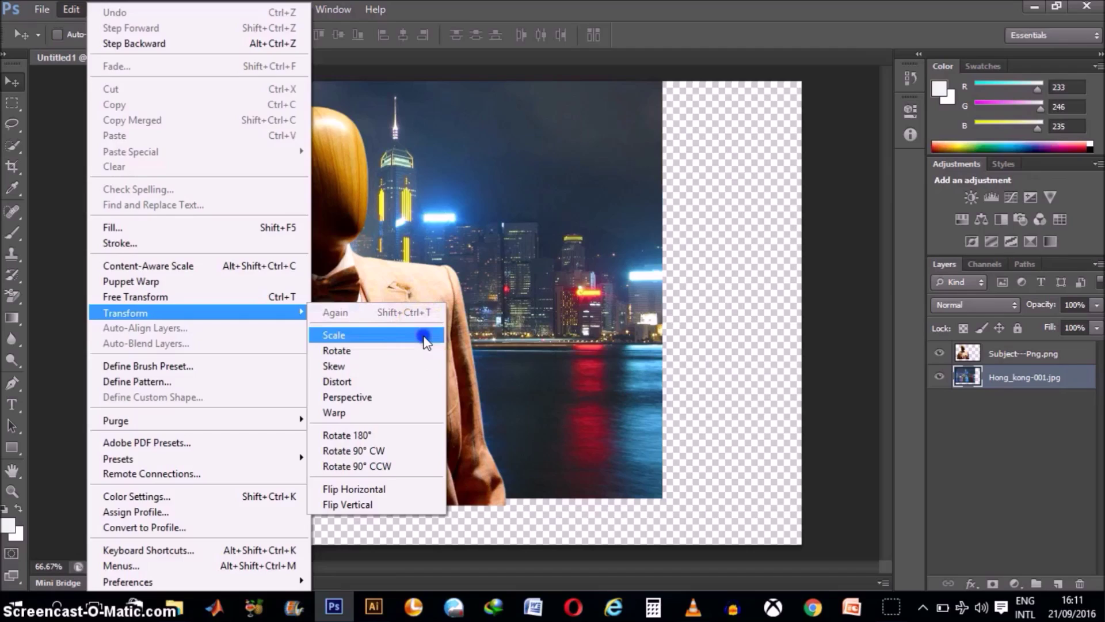
{"action": "left_click", "coordinate": [636, 322]}
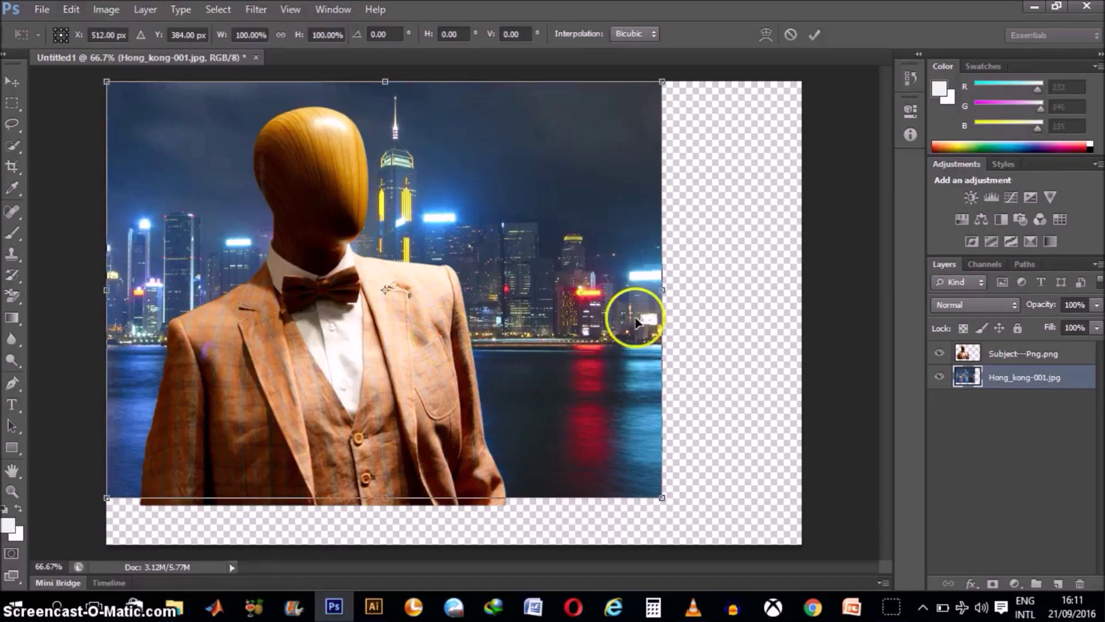
{"action": "left_click", "coordinate": [661, 497]}
{"action": "left_click_drag", "start_coordinate": [661, 497], "coordinate": [827, 569]}
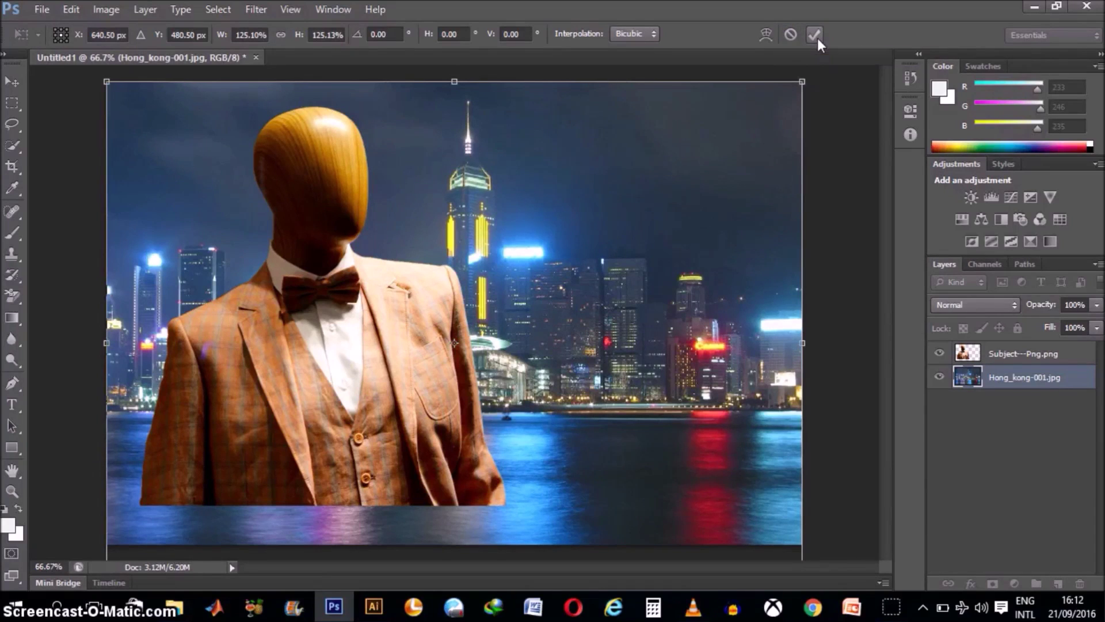
{"action": "left_click", "coordinate": [813, 34]}
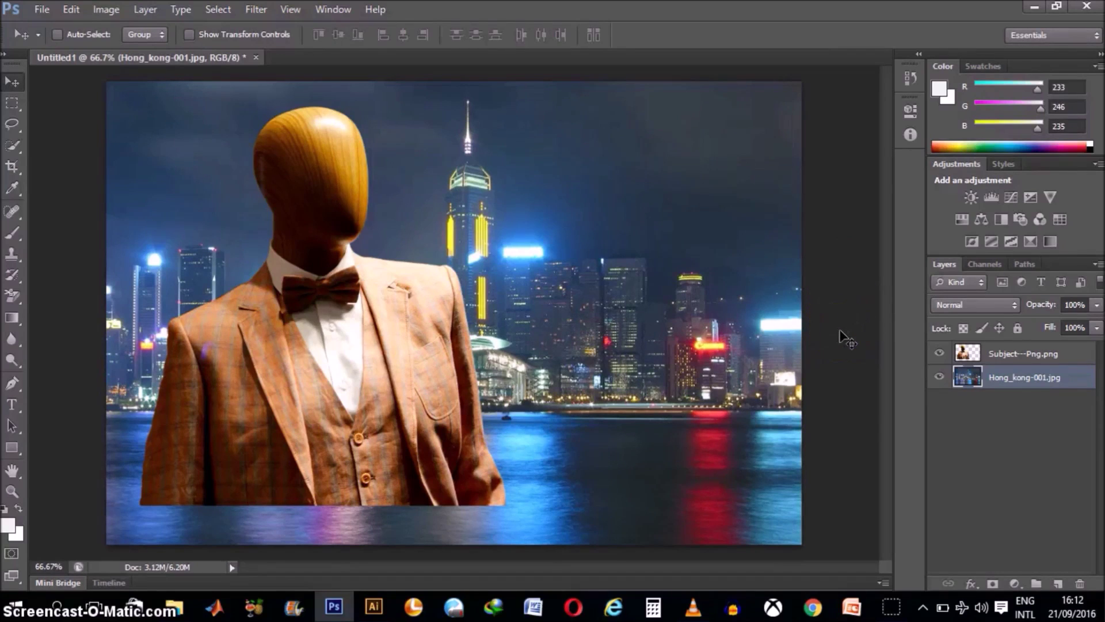
Step: Select the Subject---Png.png layer and nudge the mannequin slightly downward
{"action": "left_click", "coordinate": [1038, 357]}
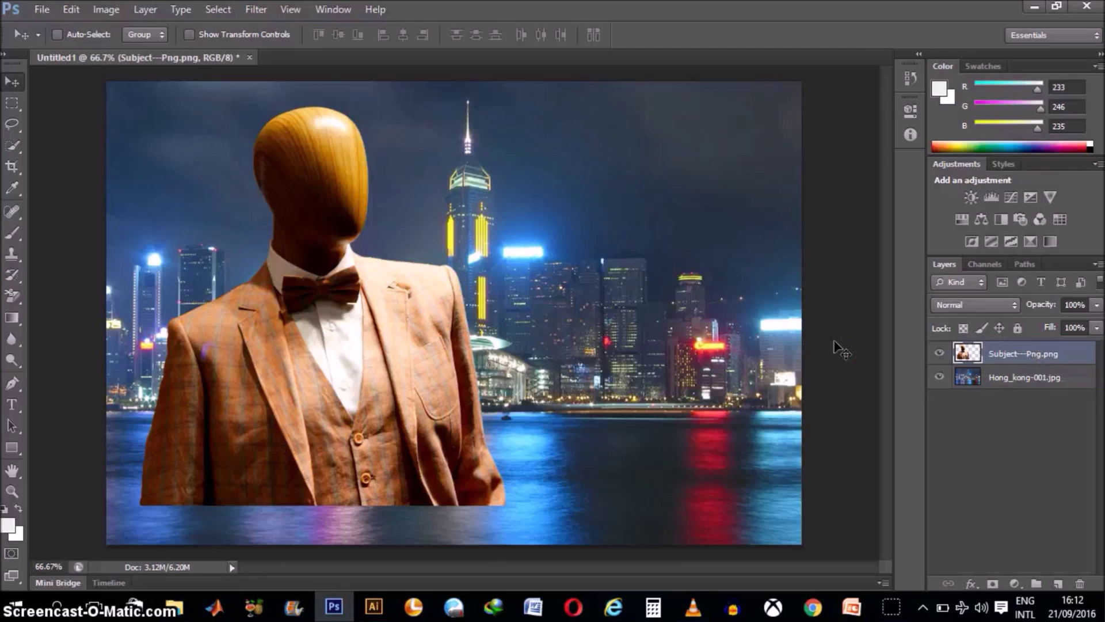
{"action": "left_click_drag", "start_coordinate": [400, 287], "coordinate": [433, 315]}
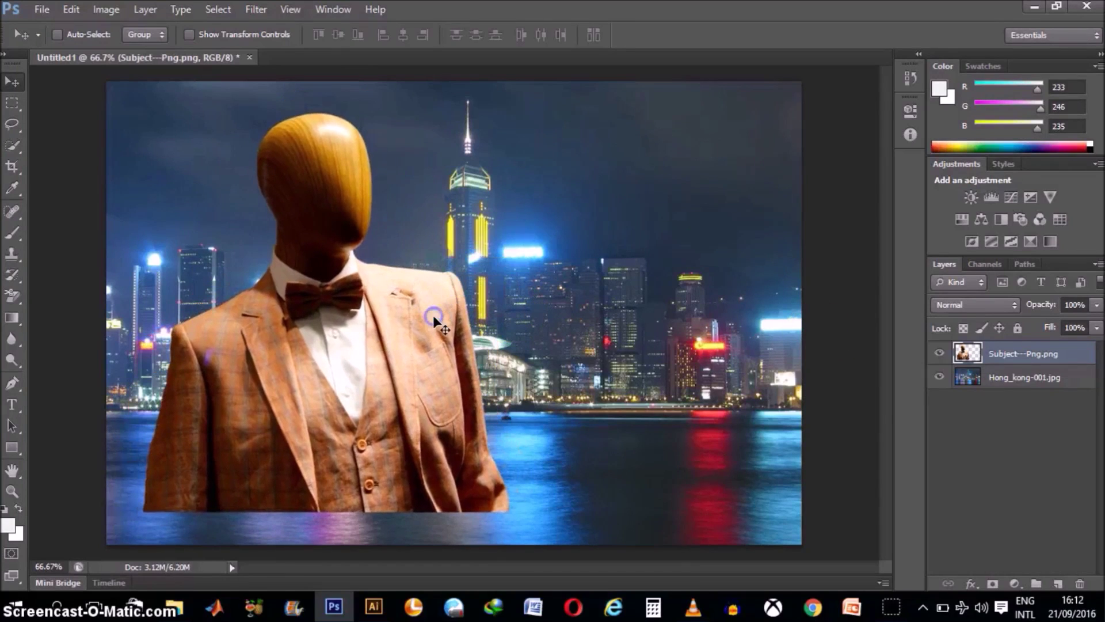
{"action": "left_click", "coordinate": [434, 316]}
{"action": "left_click", "coordinate": [282, 156]}
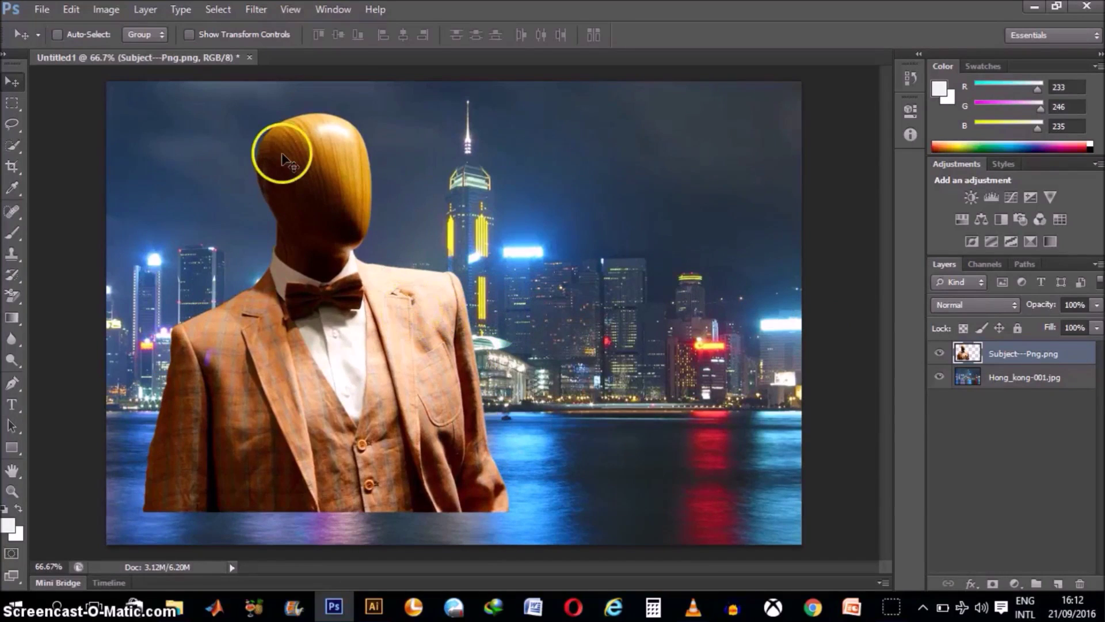
Step: Scale the mannequin proportionally down to about 84% with Edit > Transform > Scale
{"action": "left_click", "coordinate": [75, 10]}
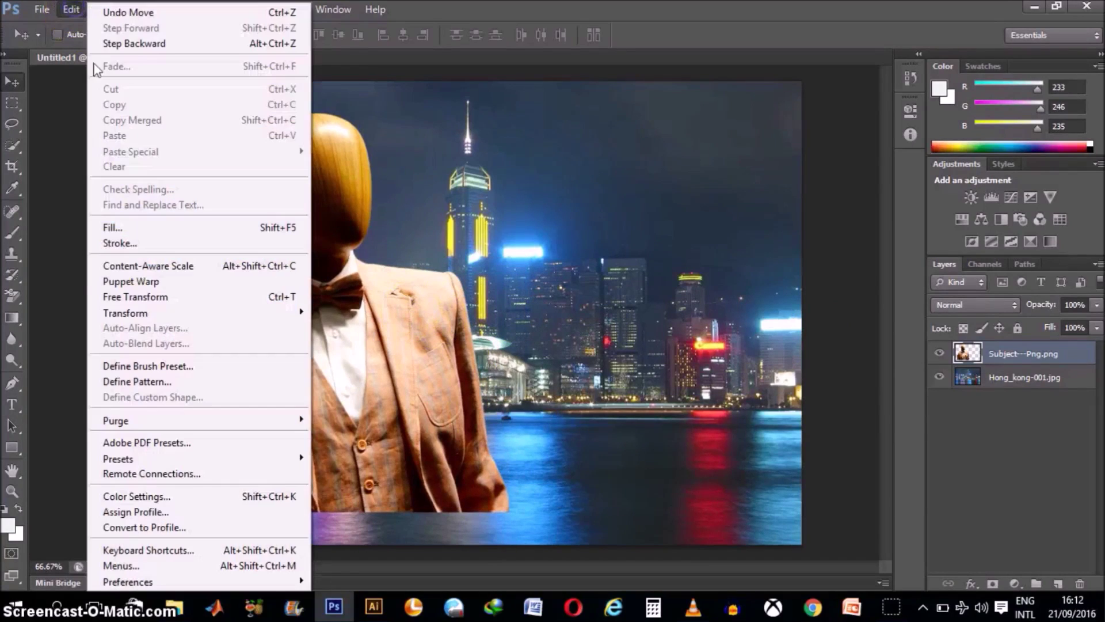
{"action": "mouse_move", "coordinate": [213, 313]}
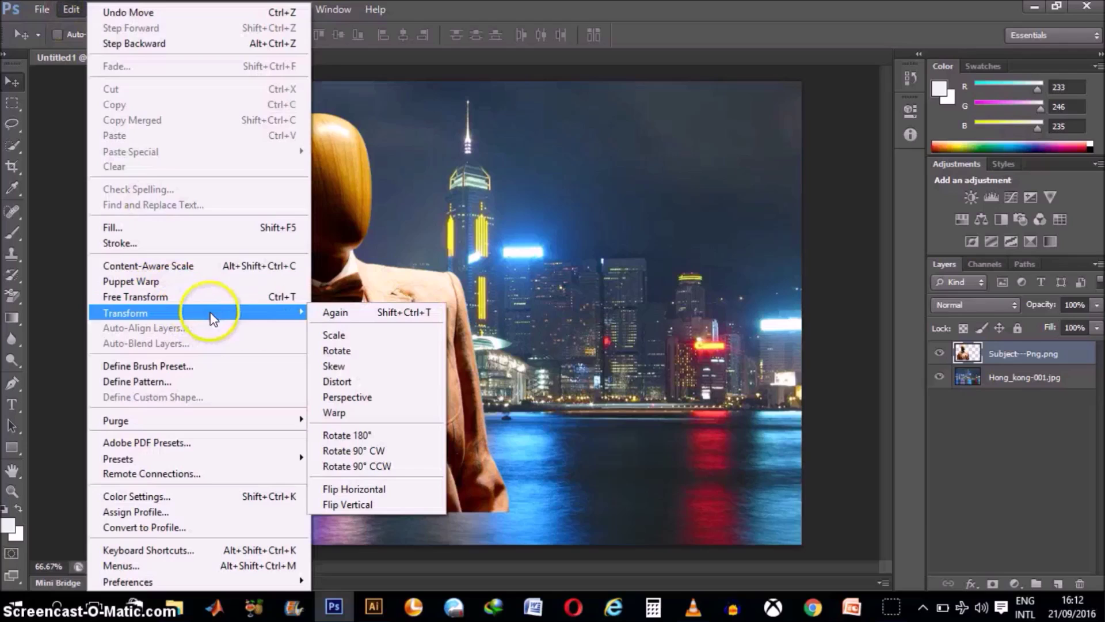
{"action": "left_click", "coordinate": [374, 337]}
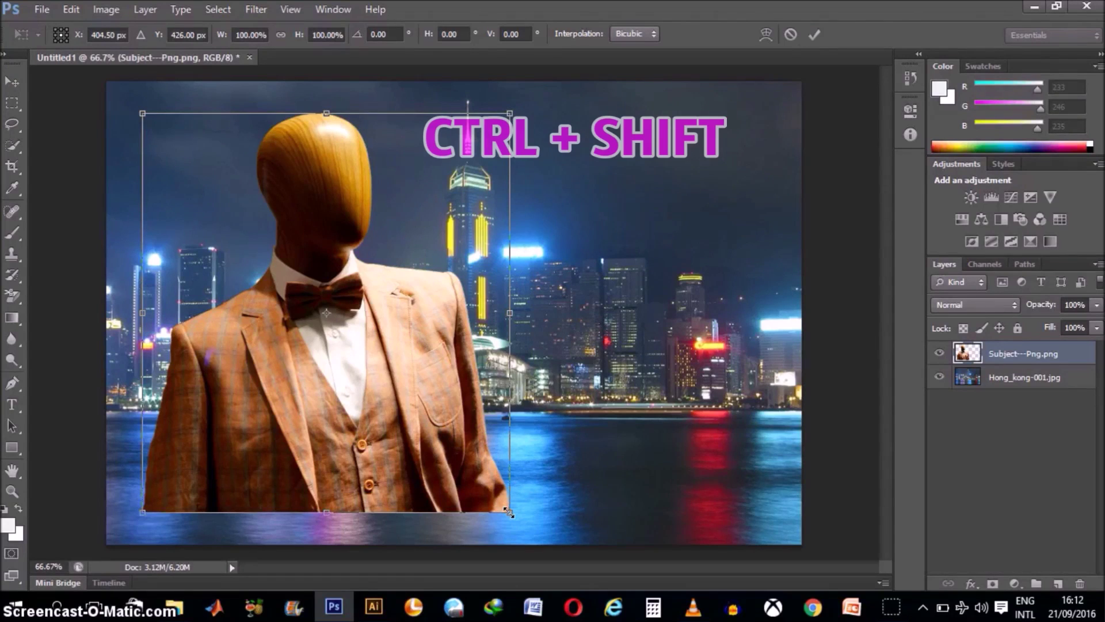
{"action": "left_click_drag", "start_coordinate": [508, 512], "coordinate": [422, 479]}
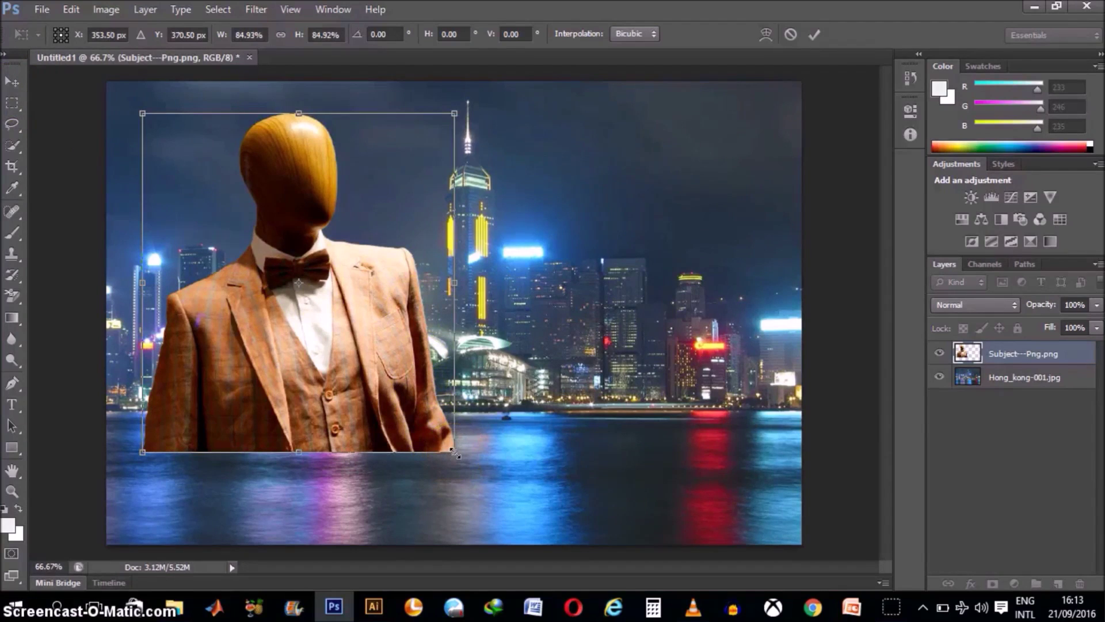
{"action": "left_click", "coordinate": [692, 228]}
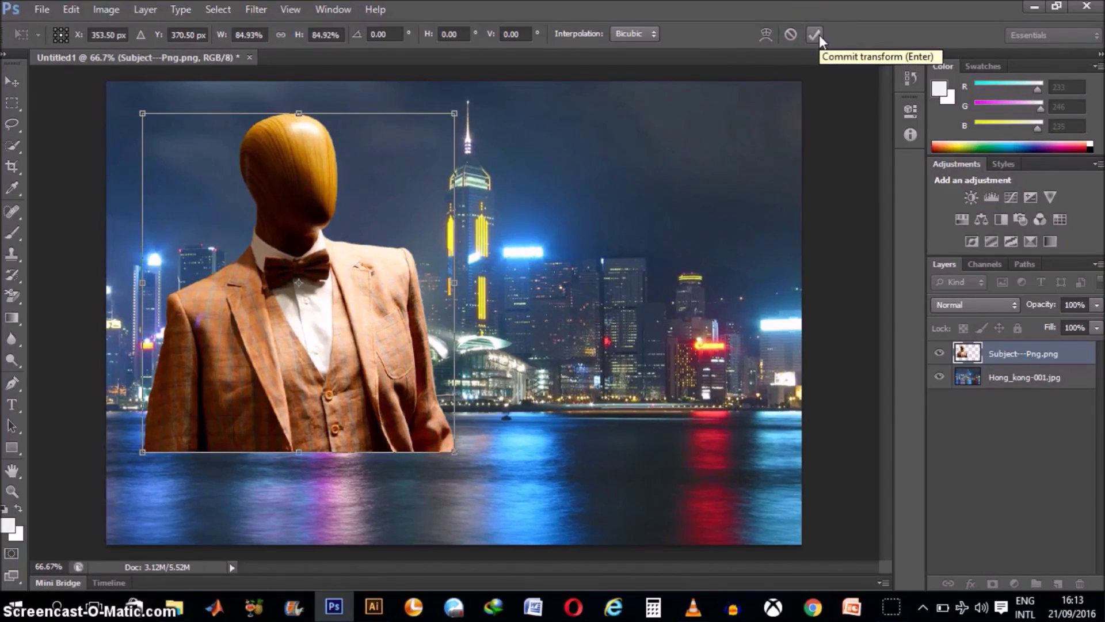
{"action": "left_click", "coordinate": [433, 471]}
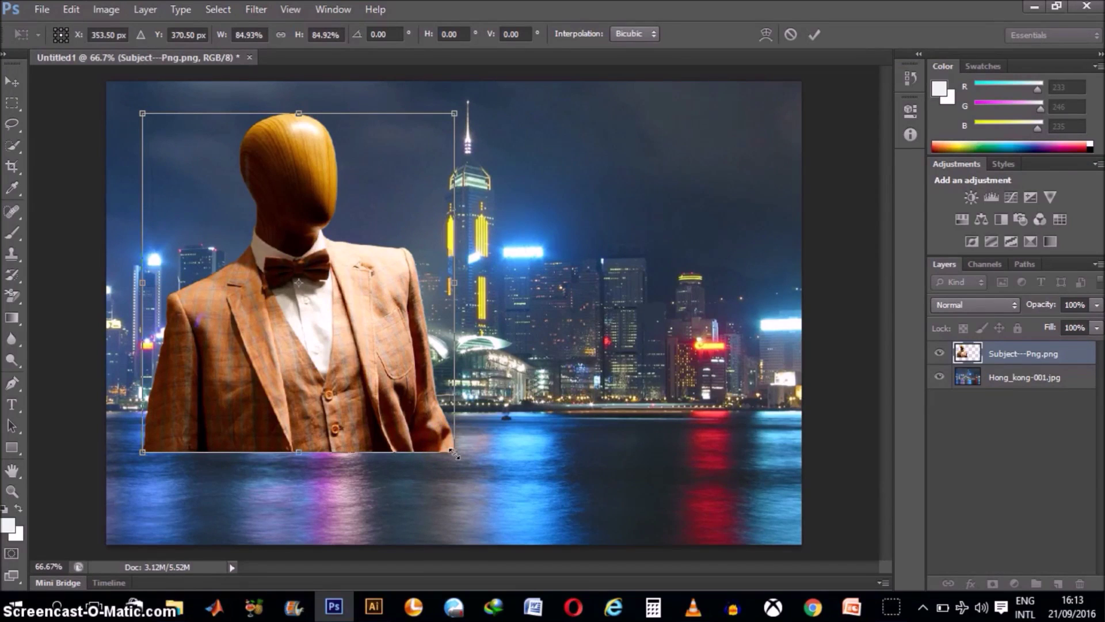
{"action": "left_click_drag", "start_coordinate": [455, 453], "coordinate": [255, 394]}
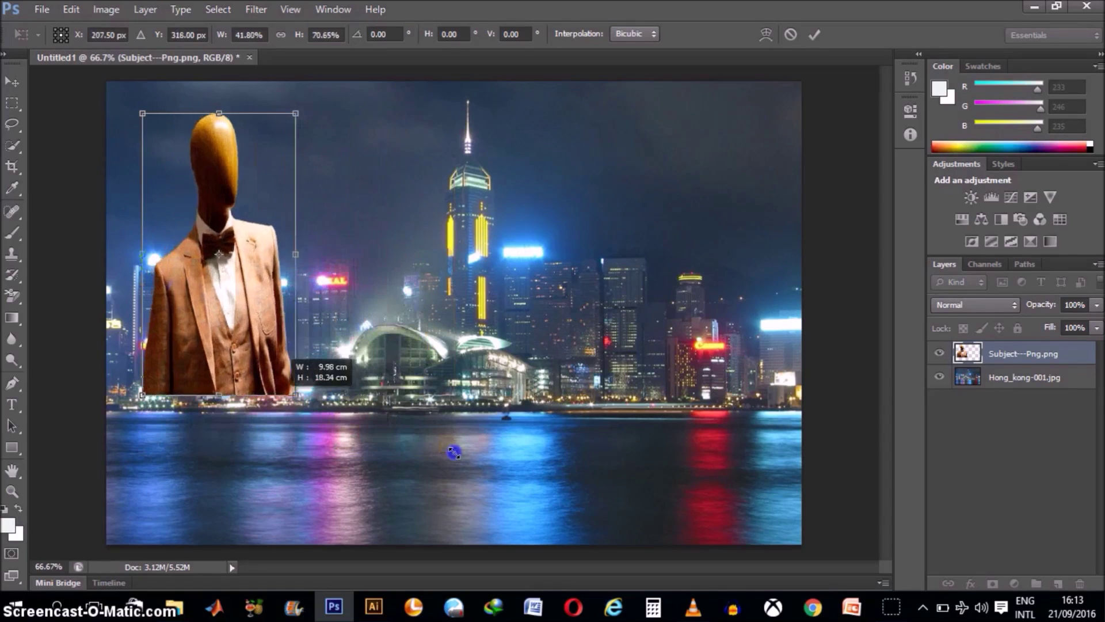
{"action": "left_click_drag", "start_coordinate": [295, 394], "coordinate": [354, 379]}
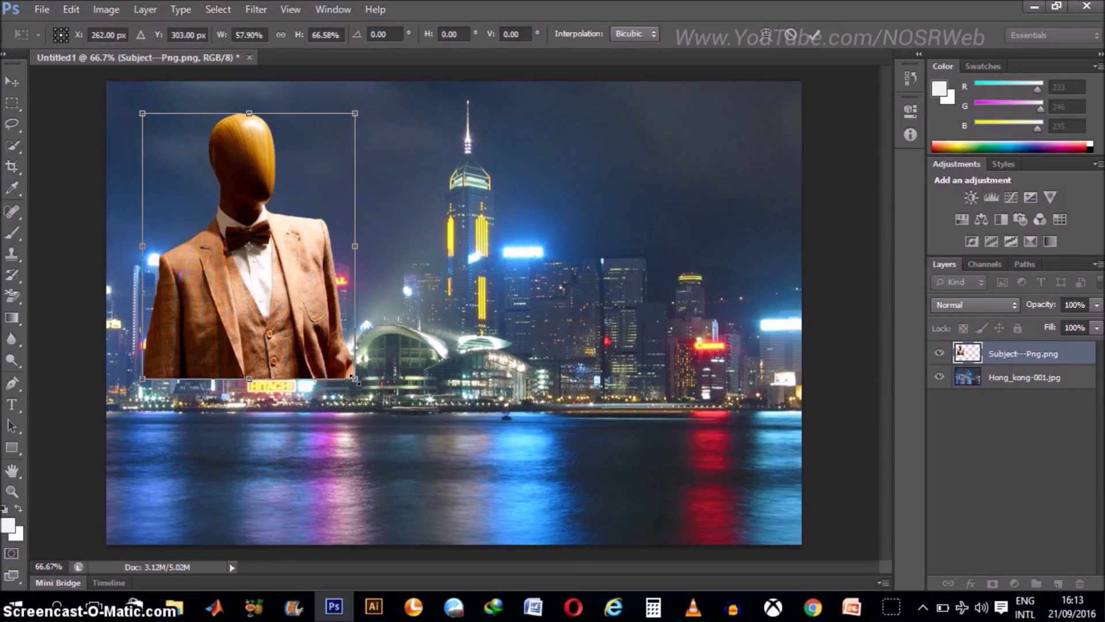
{"action": "key", "text": "ctrl+z"}
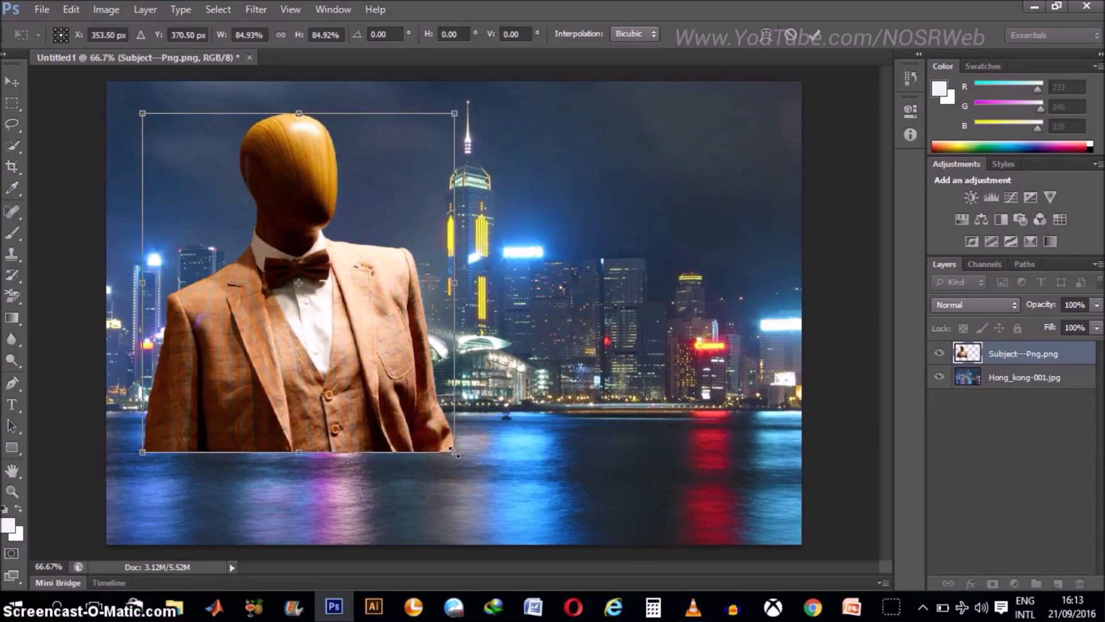
{"action": "left_click", "coordinate": [454, 452]}
{"action": "left_click_drag", "start_coordinate": [454, 451], "coordinate": [406, 487]}
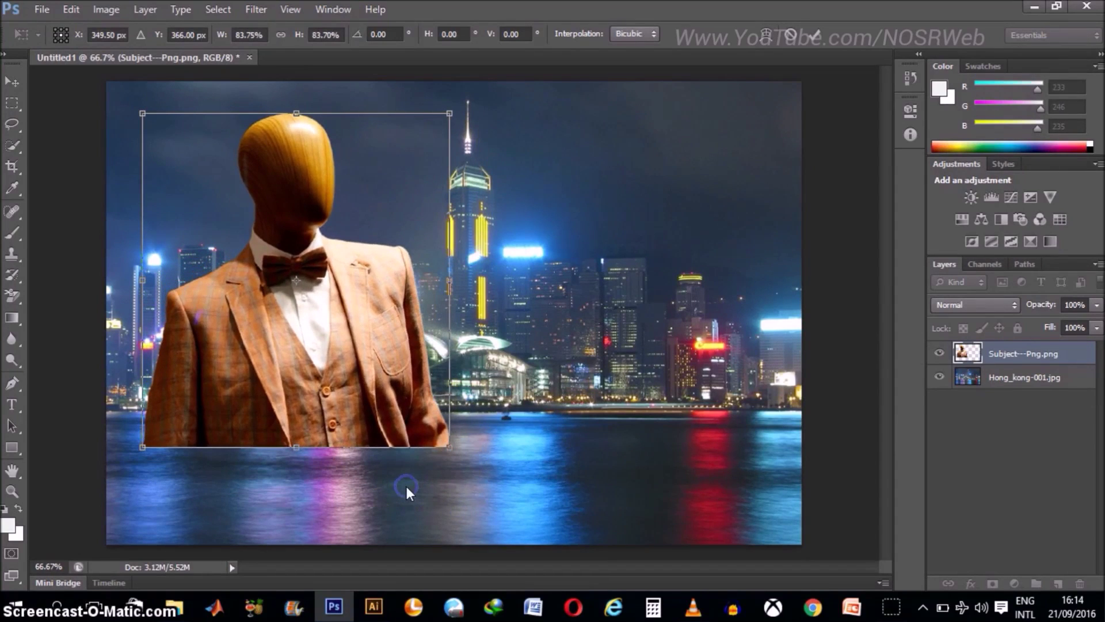
{"action": "left_click", "coordinate": [665, 210]}
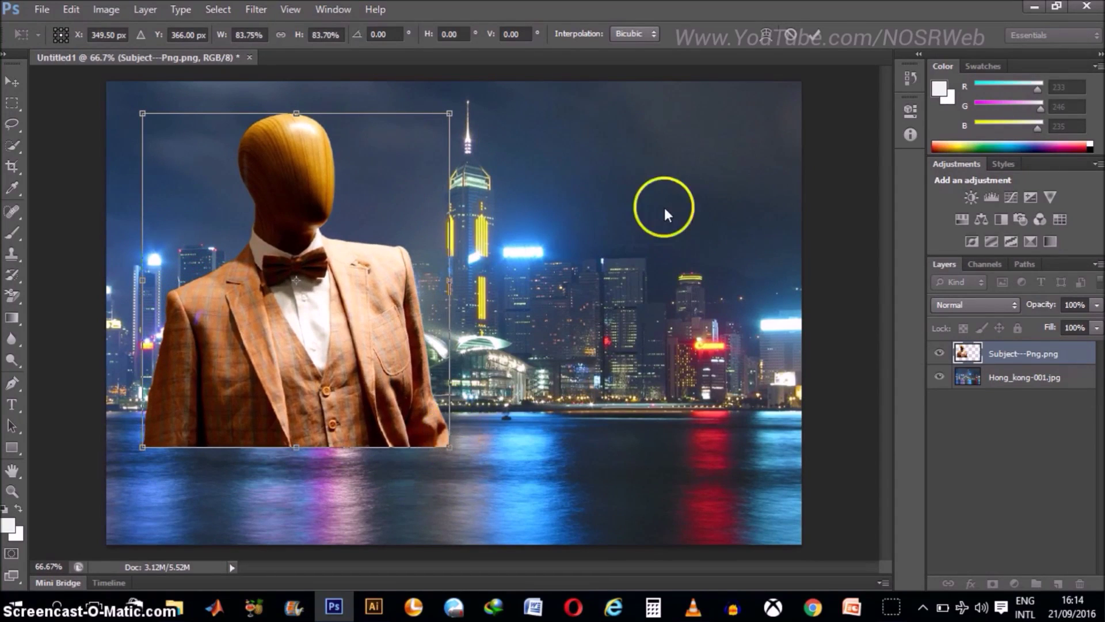
Step: Commit the mannequin scale and move it down-left into the skyline's lower-left corner
{"action": "left_click", "coordinate": [817, 32]}
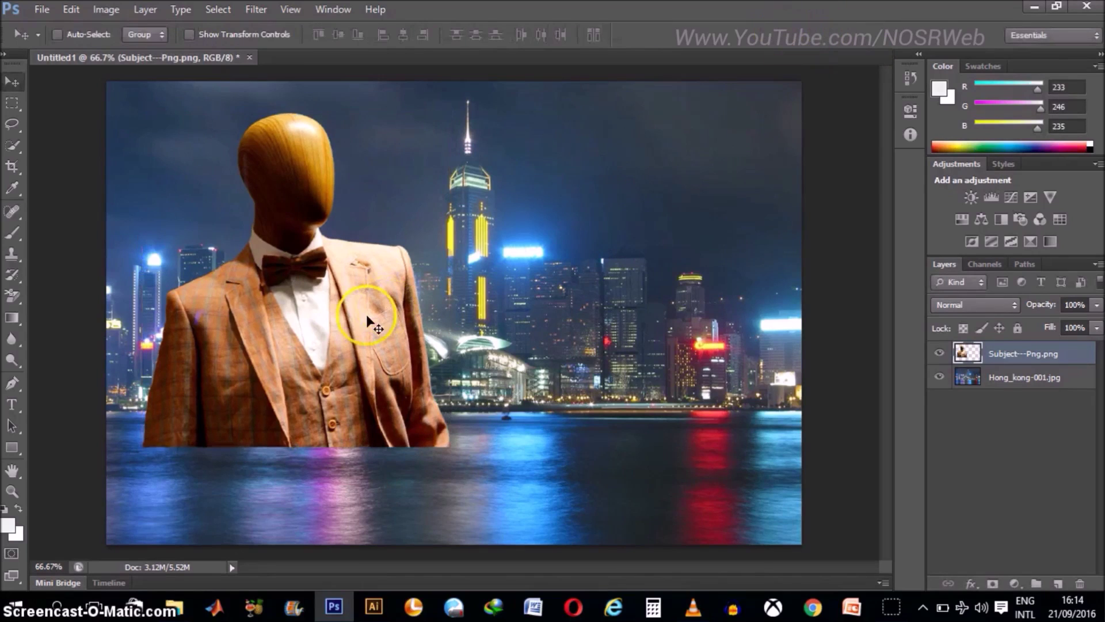
{"action": "left_click_drag", "start_coordinate": [366, 314], "coordinate": [357, 386]}
{"action": "left_click", "coordinate": [16, 81]}
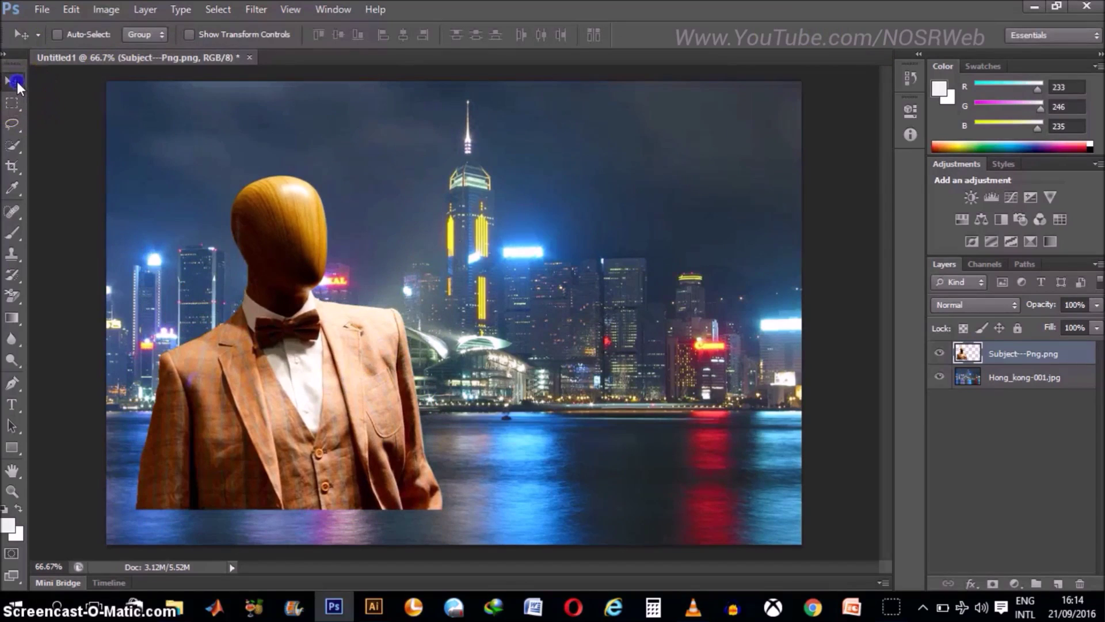
{"action": "left_click_drag", "start_coordinate": [296, 357], "coordinate": [275, 388]}
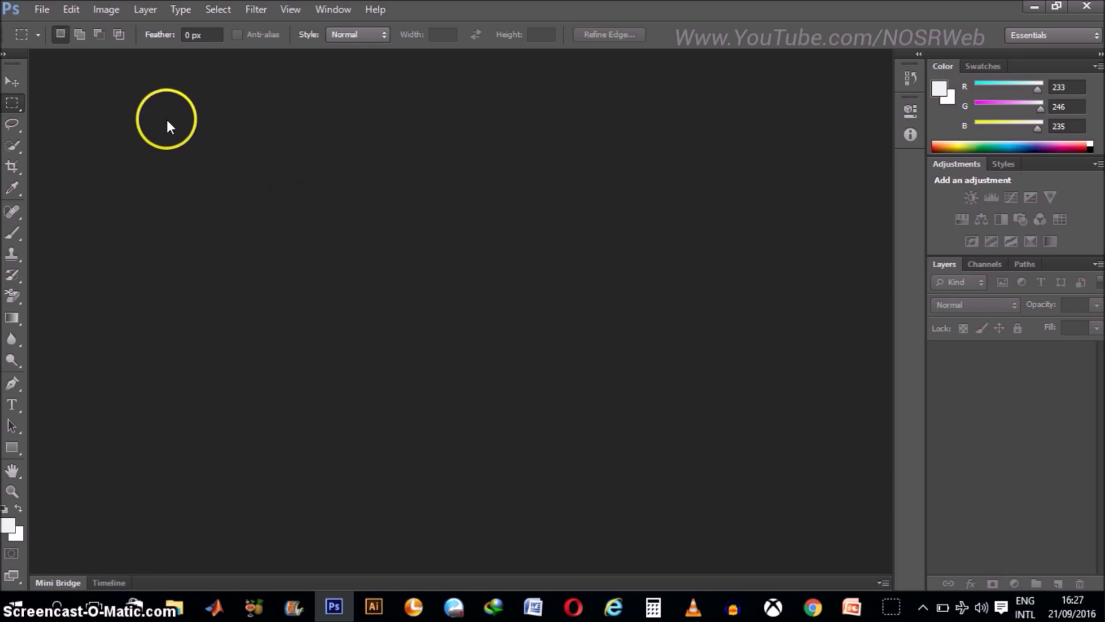
Step: Start Adobe Bridge with File > Browse in Bridge
{"action": "left_click", "coordinate": [47, 9]}
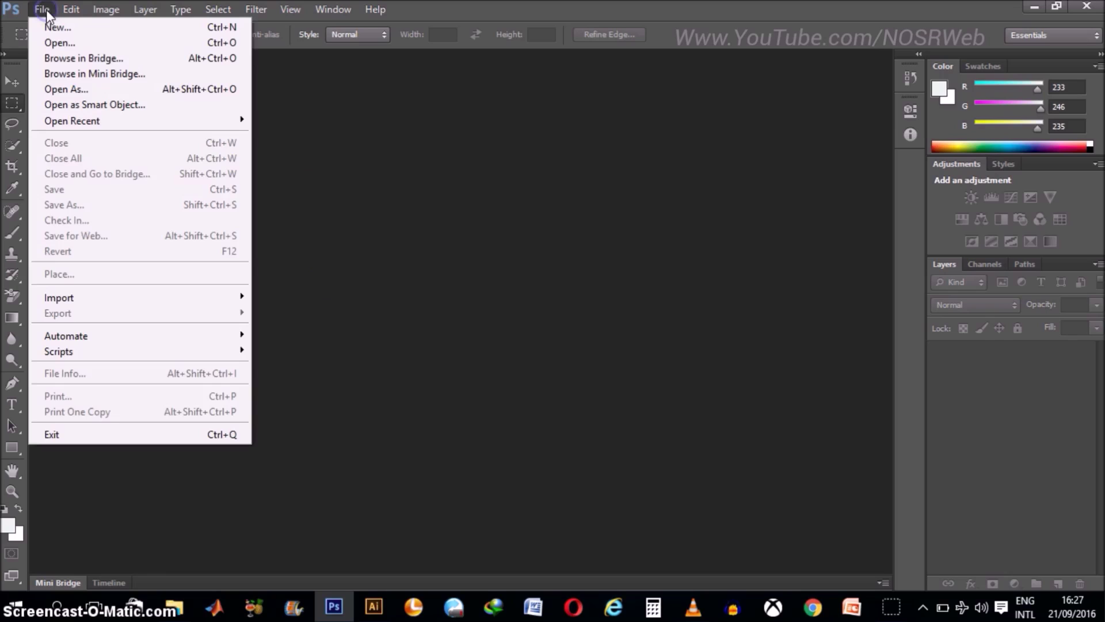
{"action": "left_click_drag", "start_coordinate": [50, 27], "coordinate": [180, 58]}
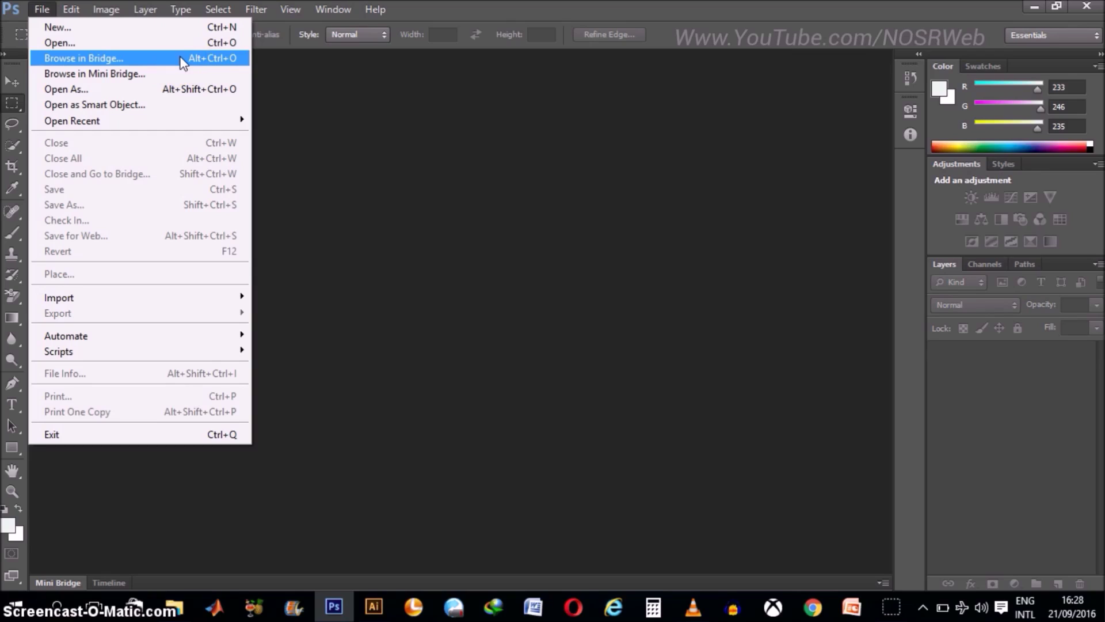
{"action": "left_click", "coordinate": [180, 58]}
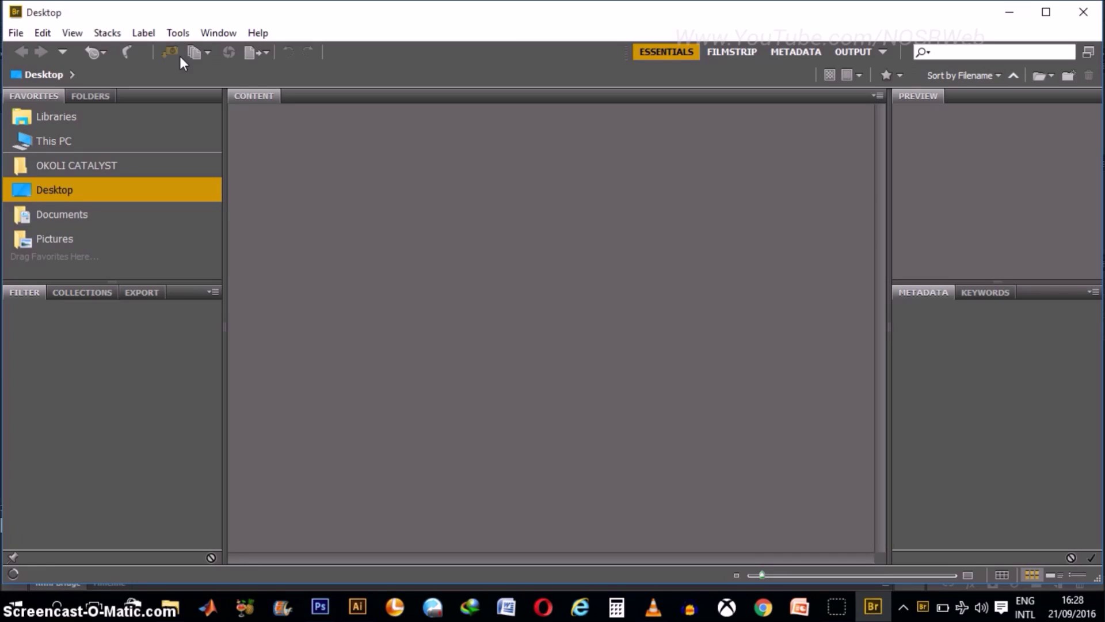
Step: In Bridge's Desktop folder, select both Subject---Png.psd and Hong_kong-001.jpg
{"action": "left_click", "coordinate": [183, 61]}
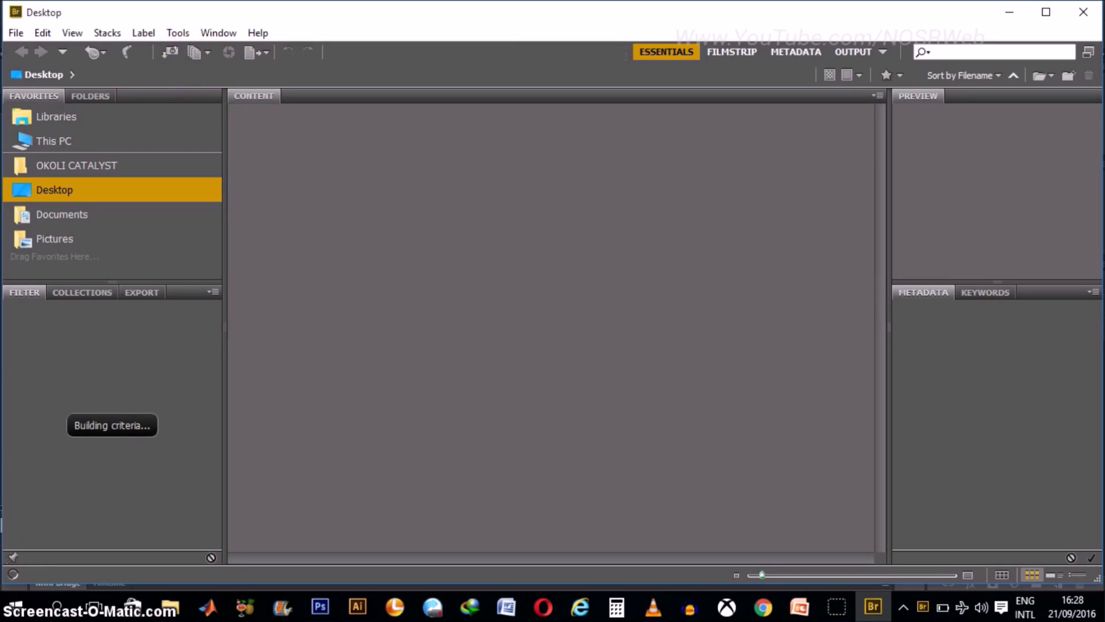
{"action": "left_click", "coordinate": [18, 3]}
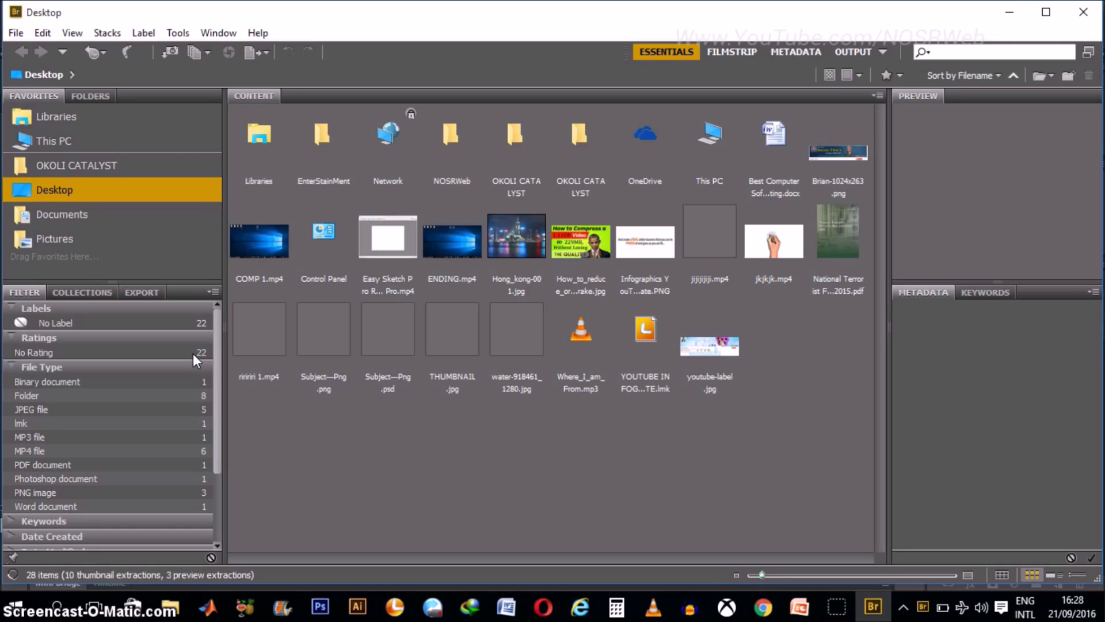
{"action": "left_click", "coordinate": [256, 405]}
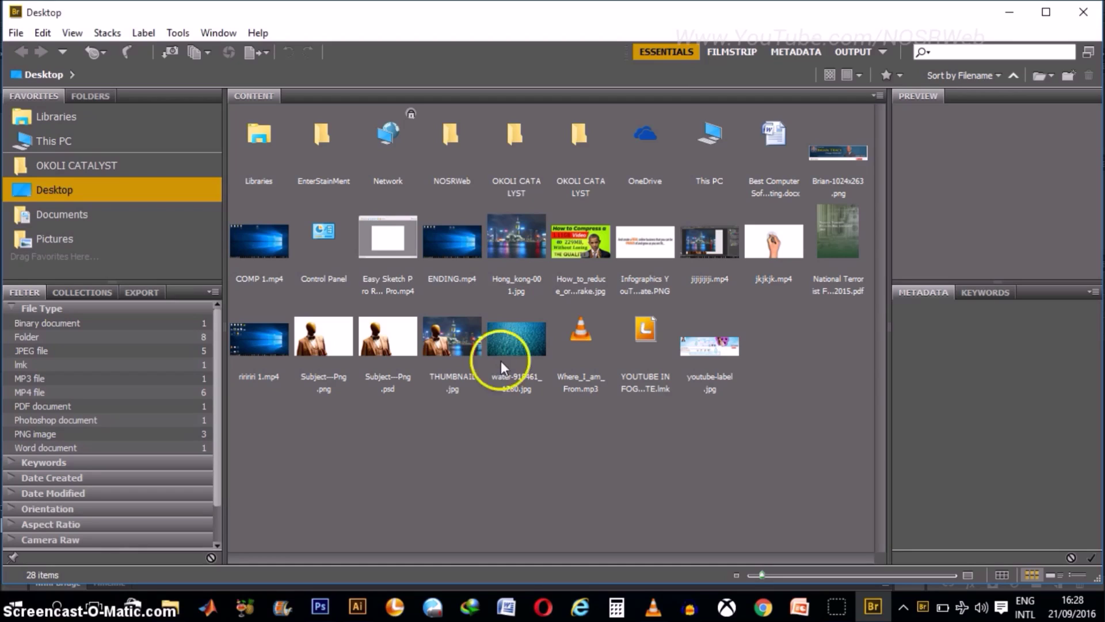
{"action": "left_click", "coordinate": [397, 342]}
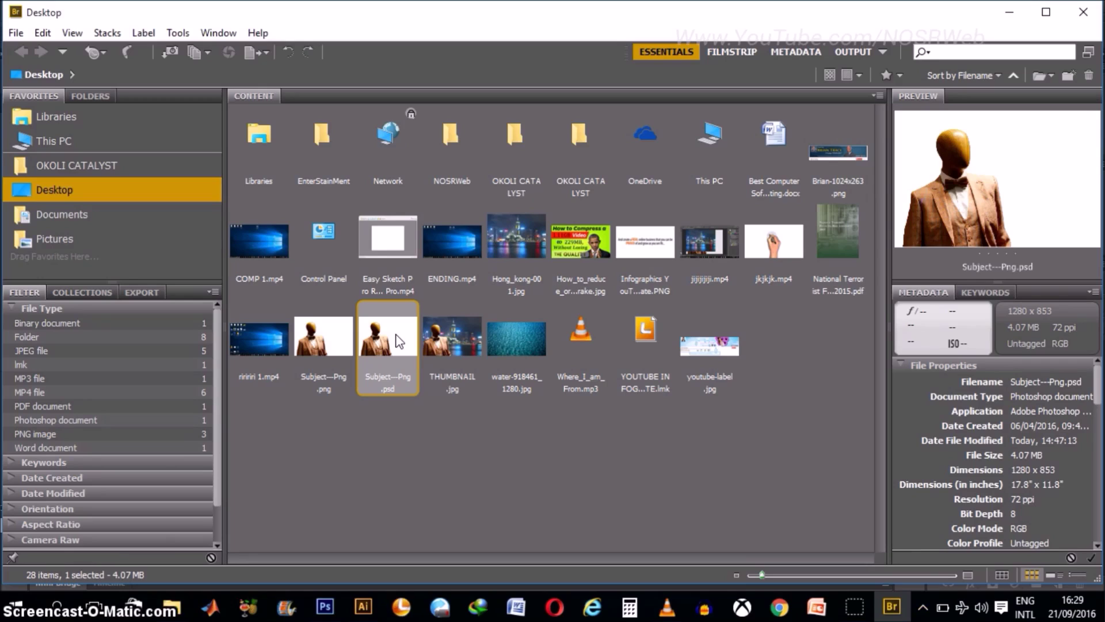
{"action": "left_click", "coordinate": [518, 249]}
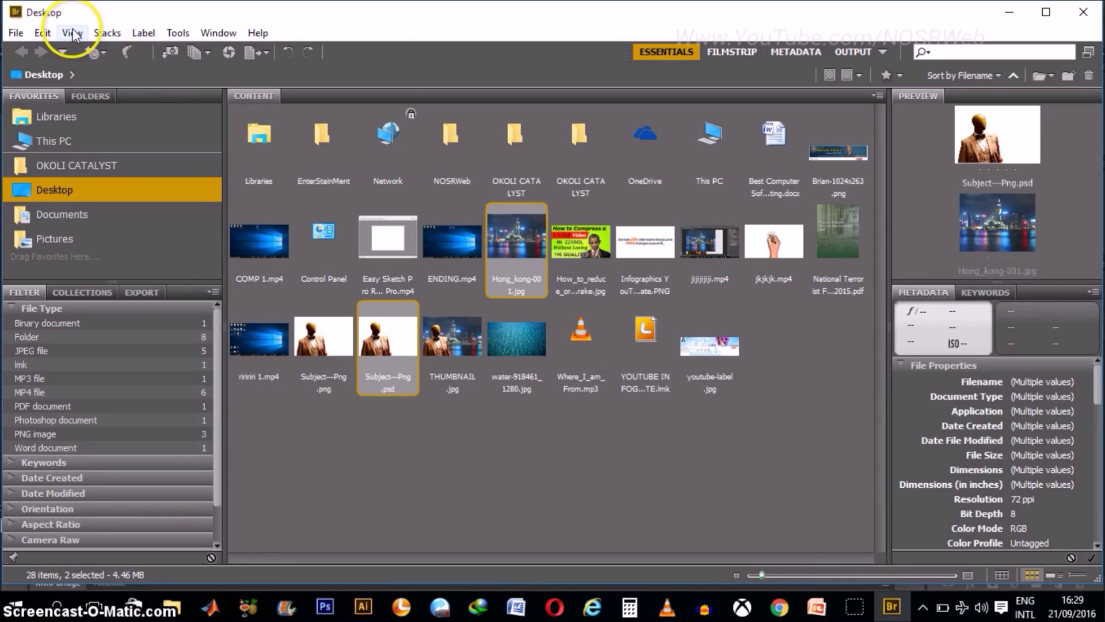
Step: Use Tools > Photoshop > Load Files into Photoshop Layers to stack both files in a new document
{"action": "left_click", "coordinate": [183, 34]}
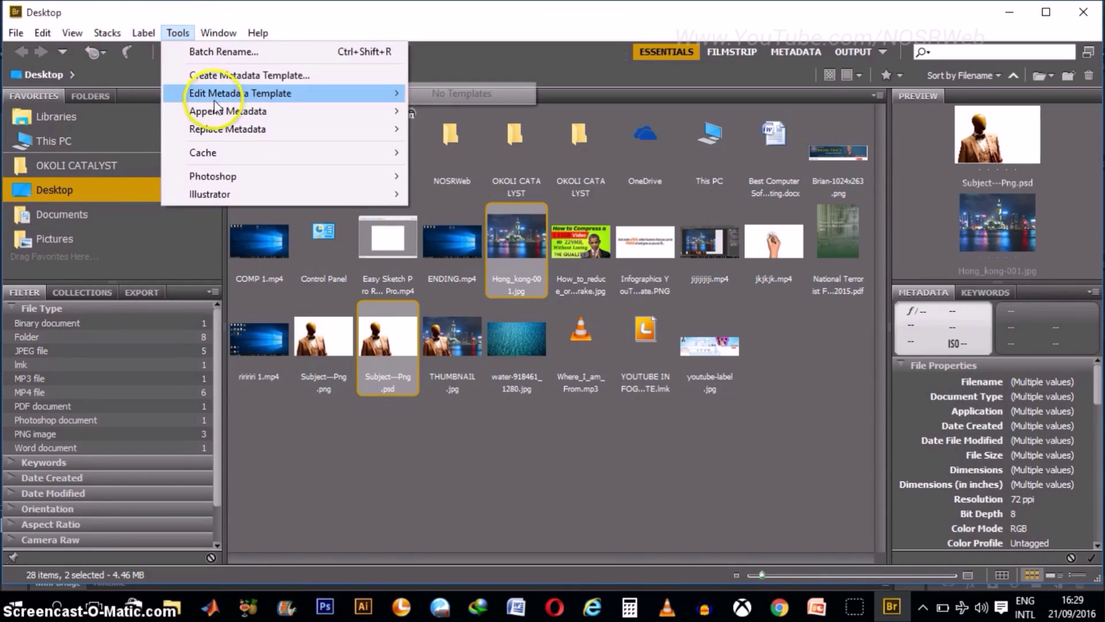
{"action": "mouse_move", "coordinate": [270, 153]}
{"action": "mouse_move", "coordinate": [319, 176]}
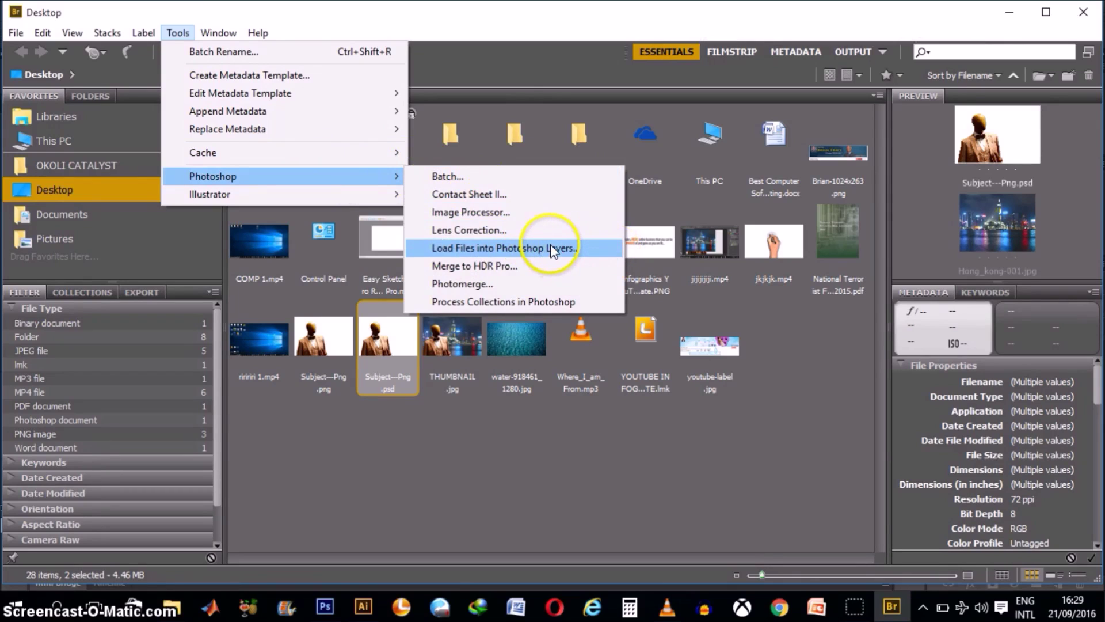
{"action": "left_click", "coordinate": [595, 248]}
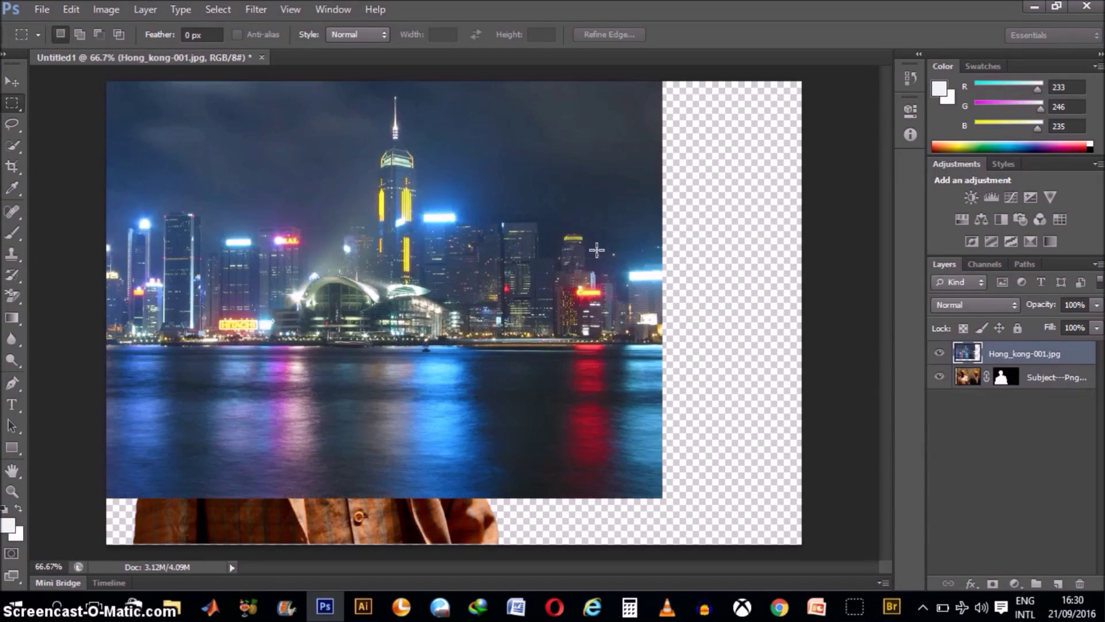
Step: Reorder layers so Hong_kong-001.jpg sits below the Subject---Png mannequin layer
{"action": "left_click_drag", "start_coordinate": [596, 254], "coordinate": [594, 287]}
{"action": "left_click_drag", "start_coordinate": [1058, 323], "coordinate": [1058, 359]}
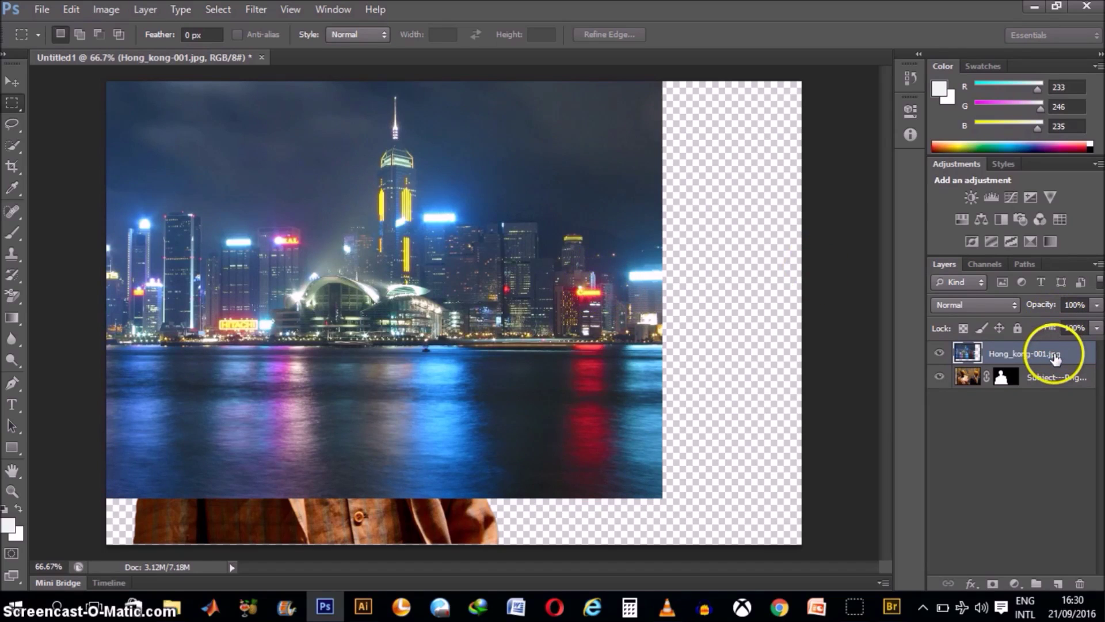
{"action": "left_click_drag", "start_coordinate": [1056, 355], "coordinate": [1053, 390]}
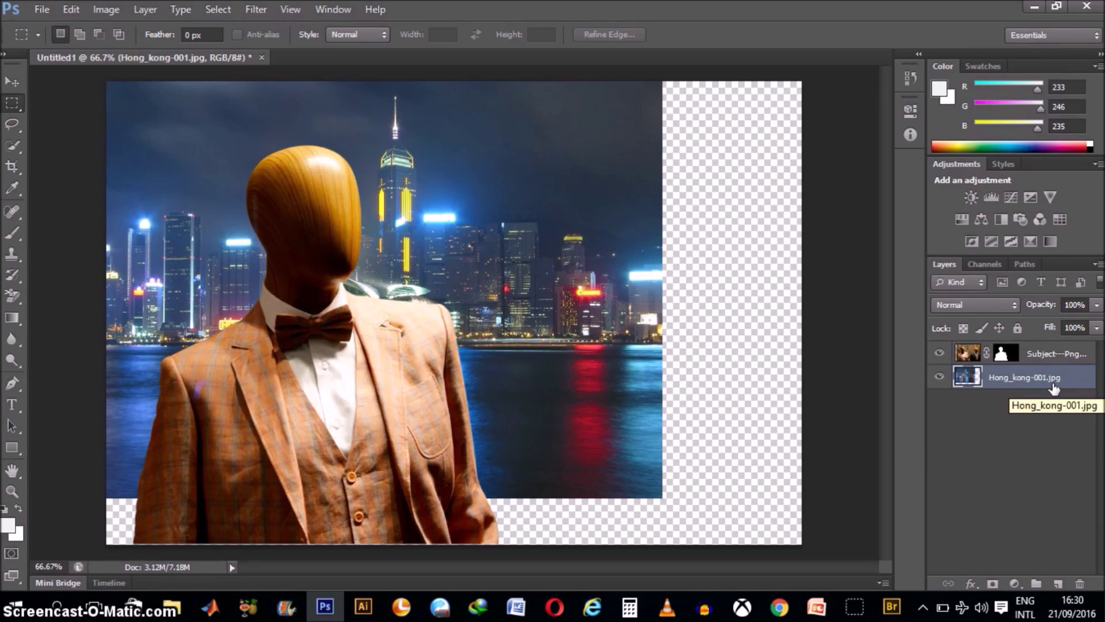
{"action": "left_click_drag", "start_coordinate": [976, 392], "coordinate": [1011, 381]}
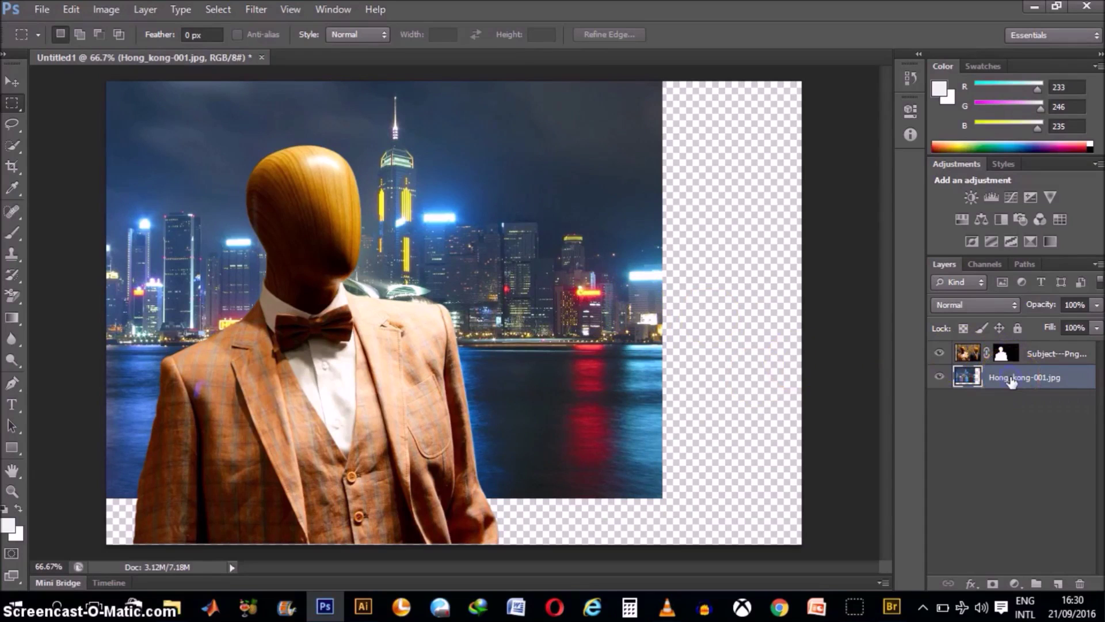
Step: Scale the Hong_kong-001.jpg skyline up to about 125.5% so it covers the canvas
{"action": "left_click", "coordinate": [71, 8]}
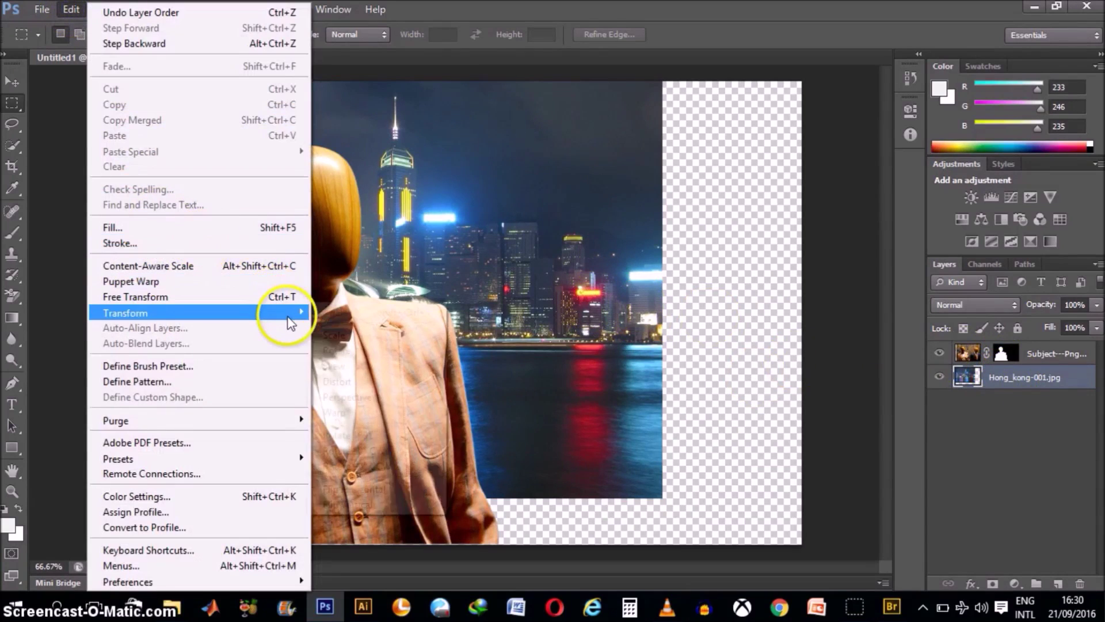
{"action": "mouse_move", "coordinate": [288, 314]}
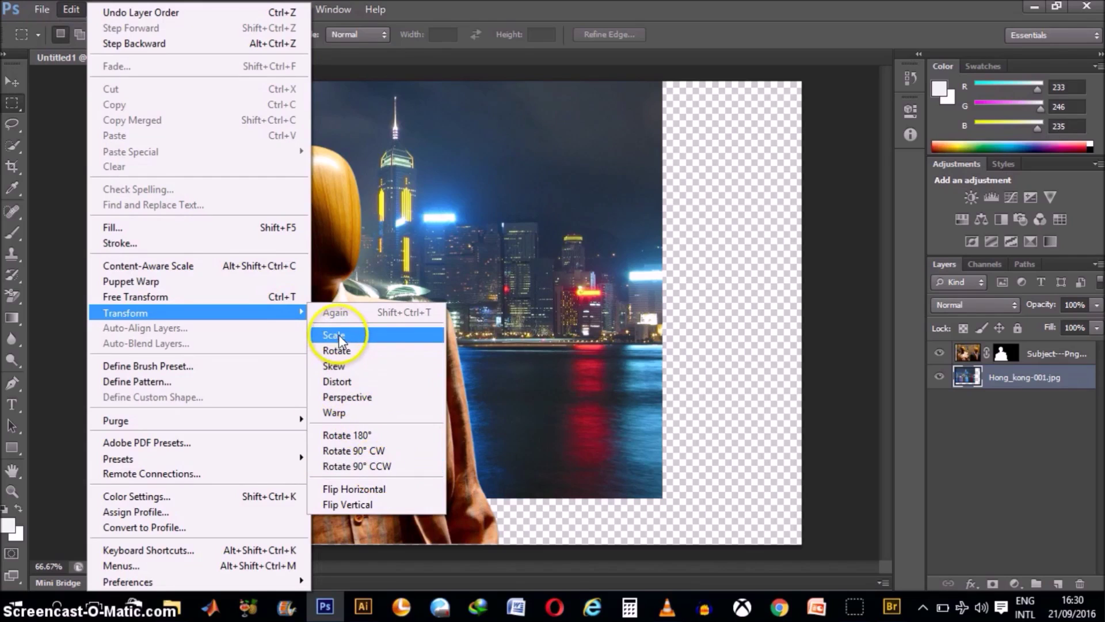
{"action": "left_click", "coordinate": [370, 335]}
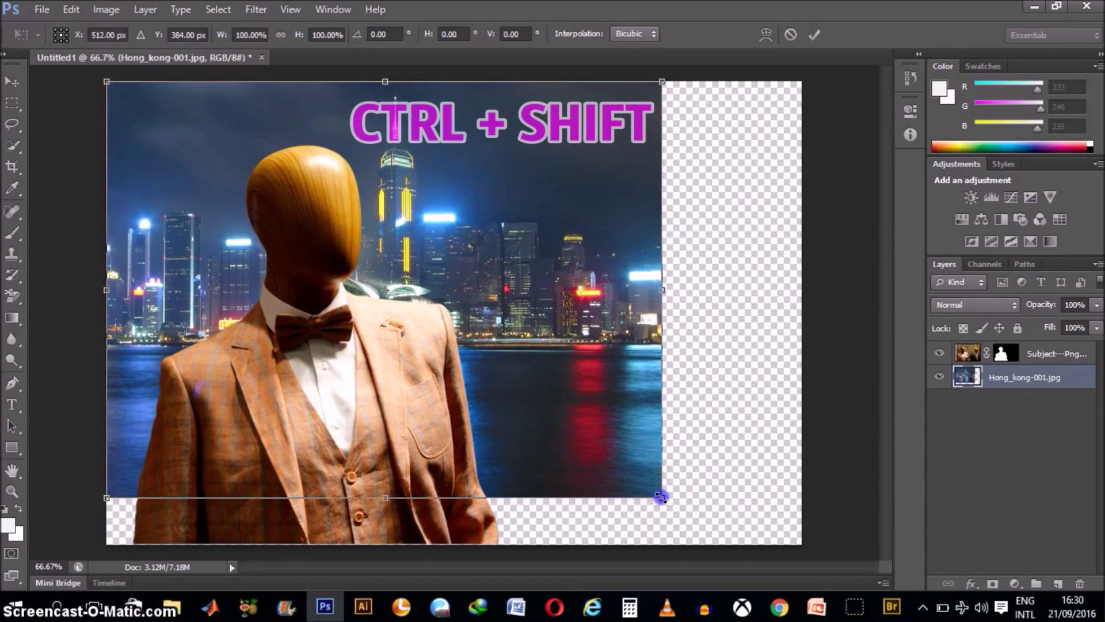
{"action": "left_click_drag", "start_coordinate": [661, 498], "coordinate": [803, 560]}
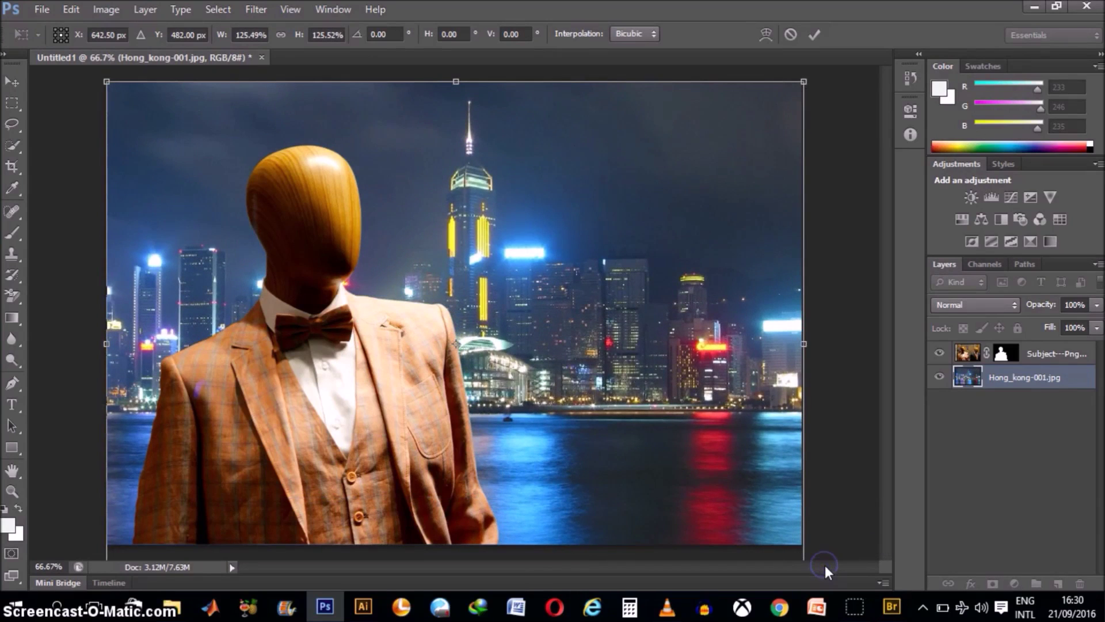
{"action": "left_click", "coordinate": [812, 34]}
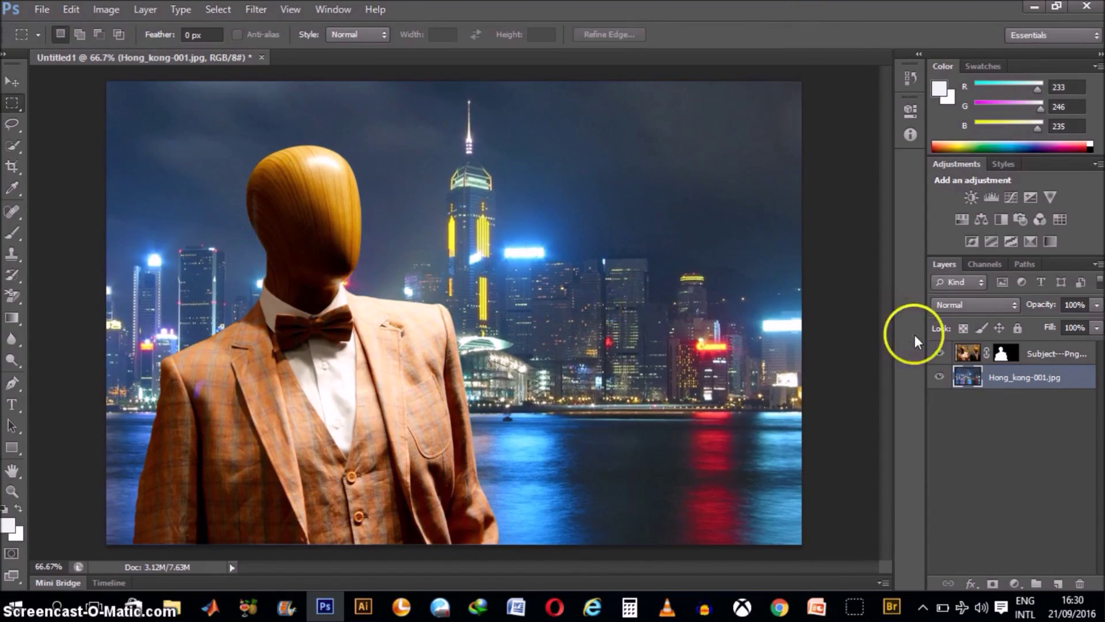
{"action": "left_click", "coordinate": [1051, 357]}
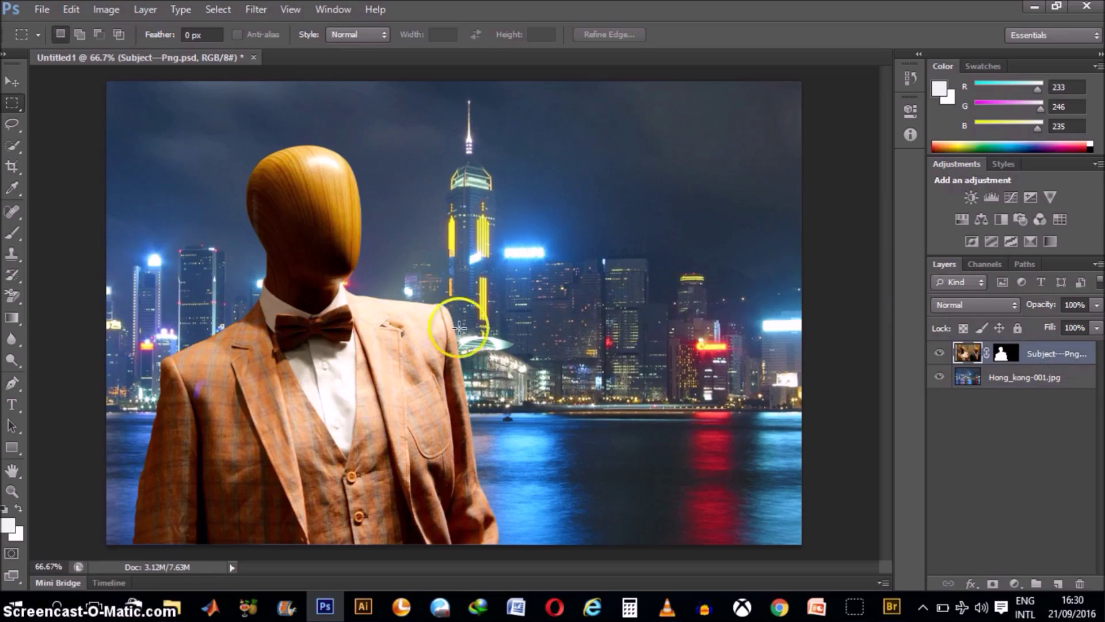
Step: Scale the Subject---Png mannequin down to roughly 77.5% and apply the transform
{"action": "left_click", "coordinate": [70, 11]}
{"action": "mouse_move", "coordinate": [202, 313]}
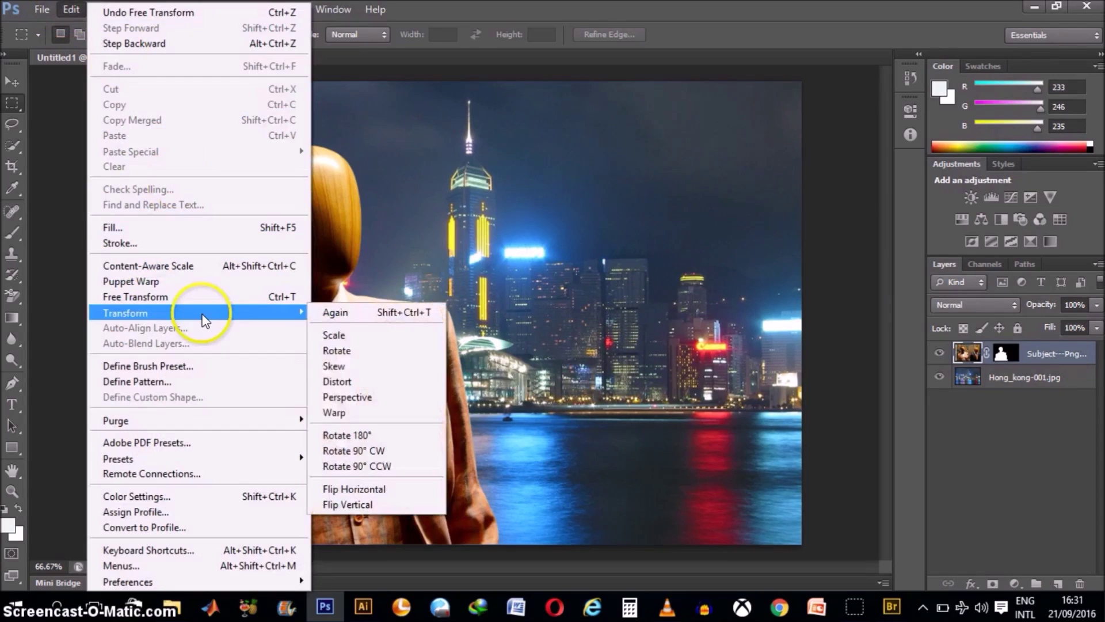
{"action": "left_click", "coordinate": [364, 333]}
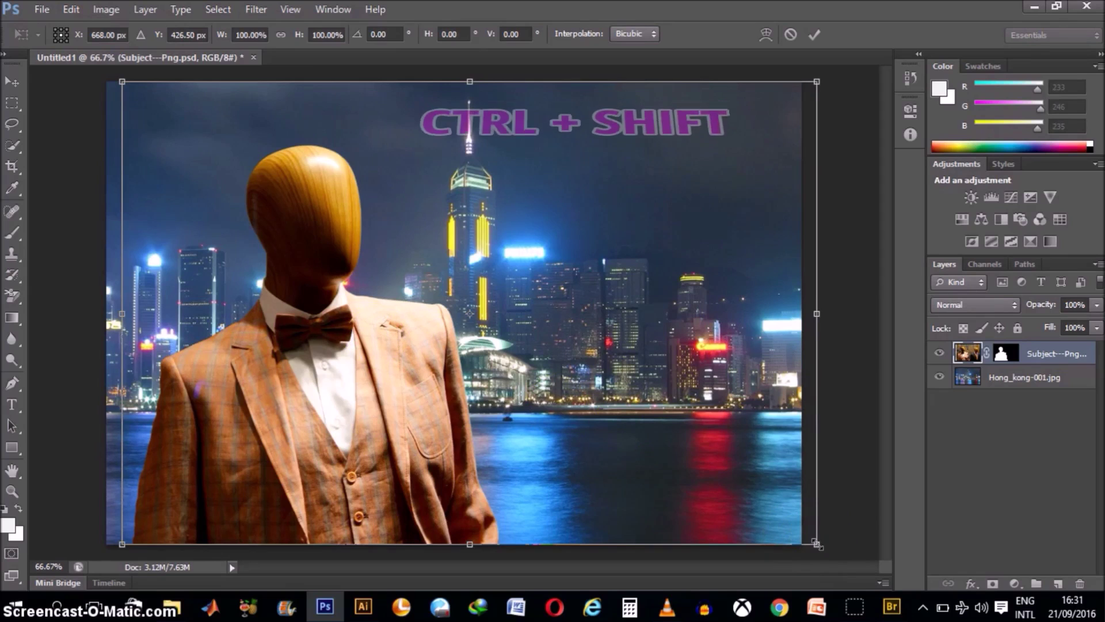
{"action": "left_click_drag", "start_coordinate": [817, 543], "coordinate": [596, 533]}
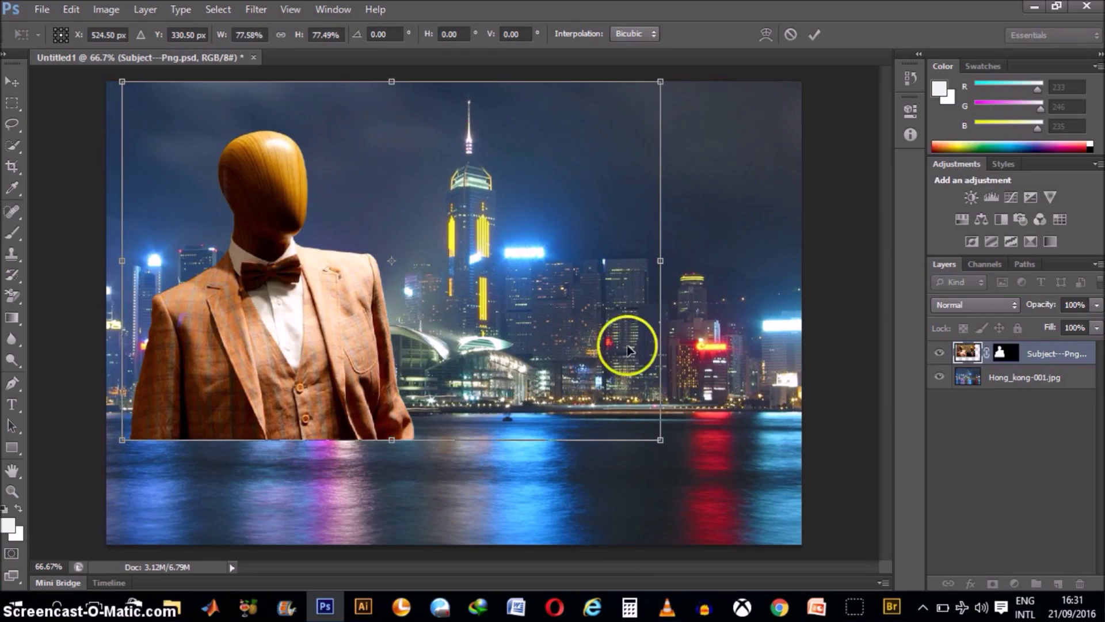
{"action": "left_click", "coordinate": [815, 36]}
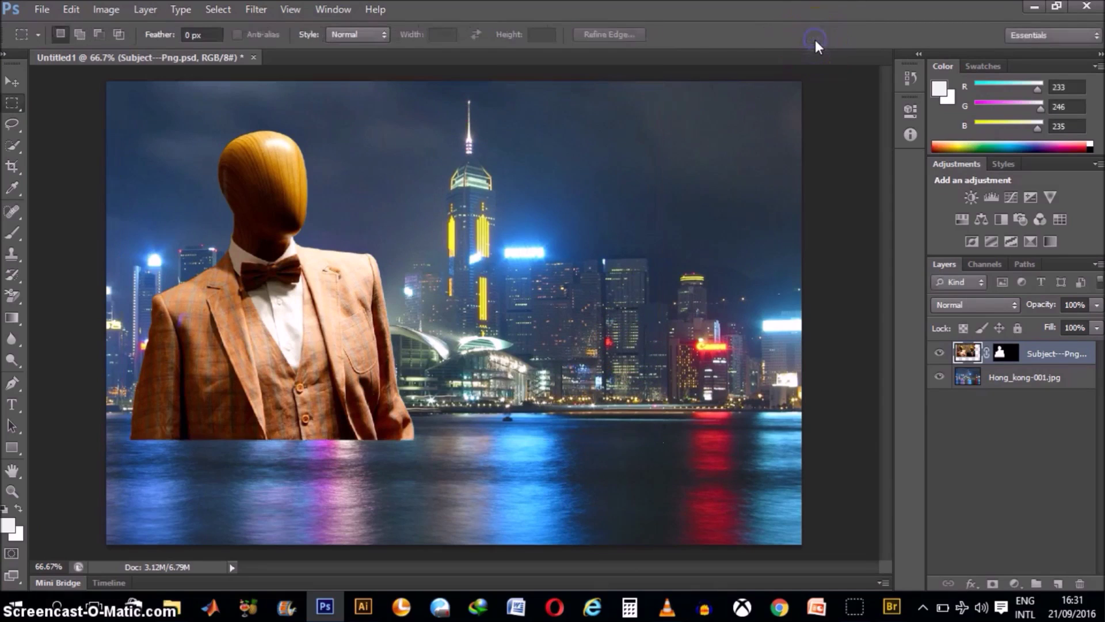
{"action": "left_click", "coordinate": [14, 83]}
Step: Drag the mannequin down to the lower left corner in front of the skyline
{"action": "left_click", "coordinate": [271, 237]}
{"action": "left_click_drag", "start_coordinate": [271, 237], "coordinate": [241, 347]}
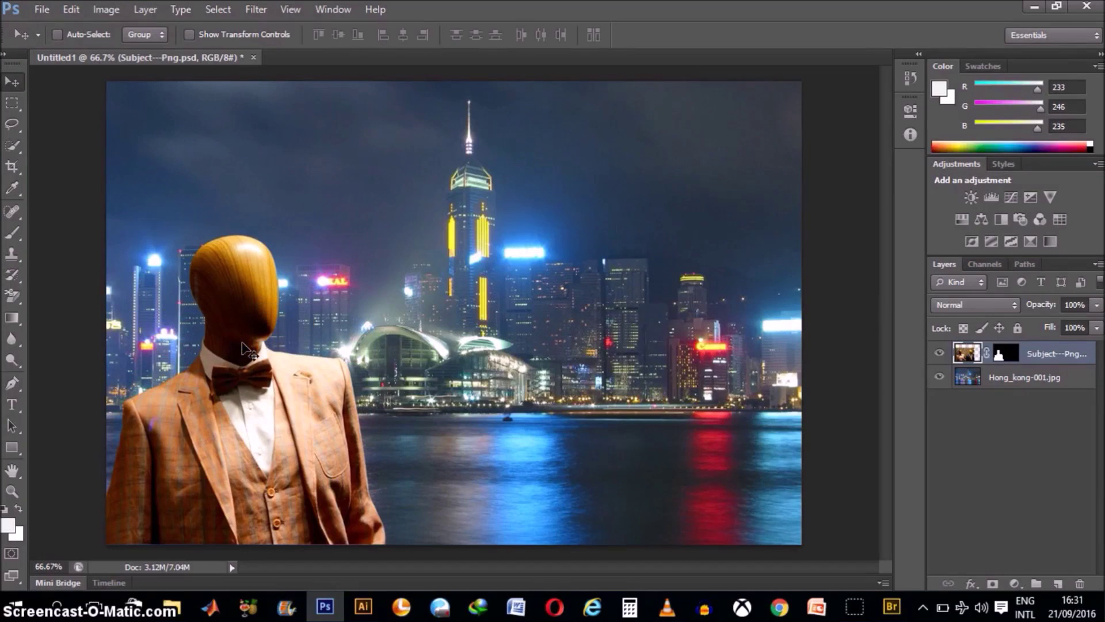
{"action": "left_click", "coordinate": [261, 349]}
{"action": "left_click", "coordinate": [523, 449]}
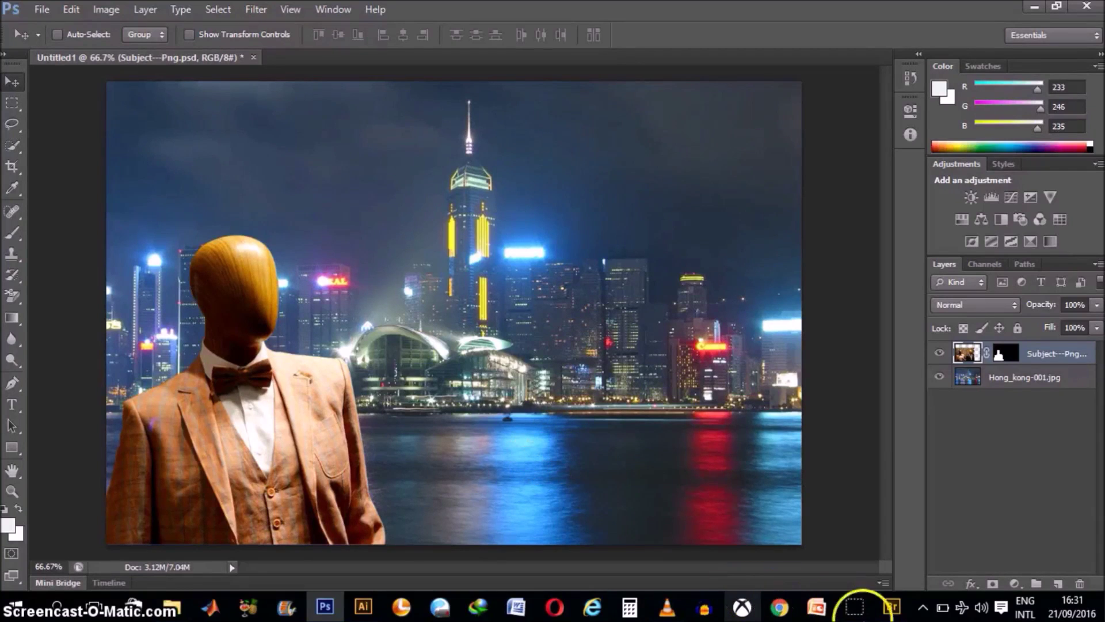
{"action": "mouse_move", "coordinate": [869, 614]}
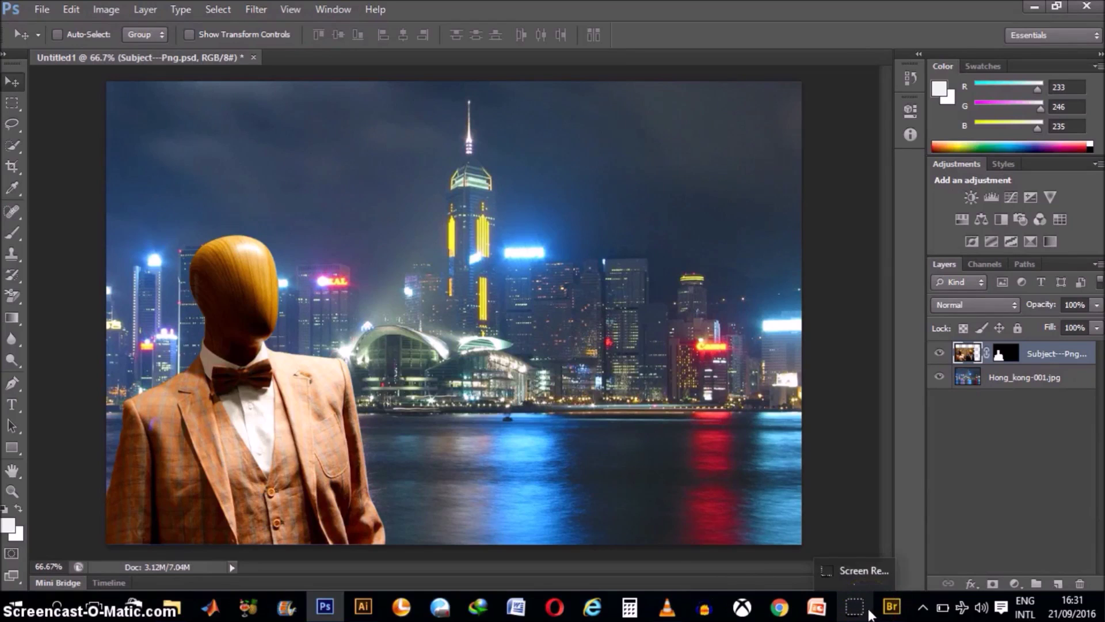